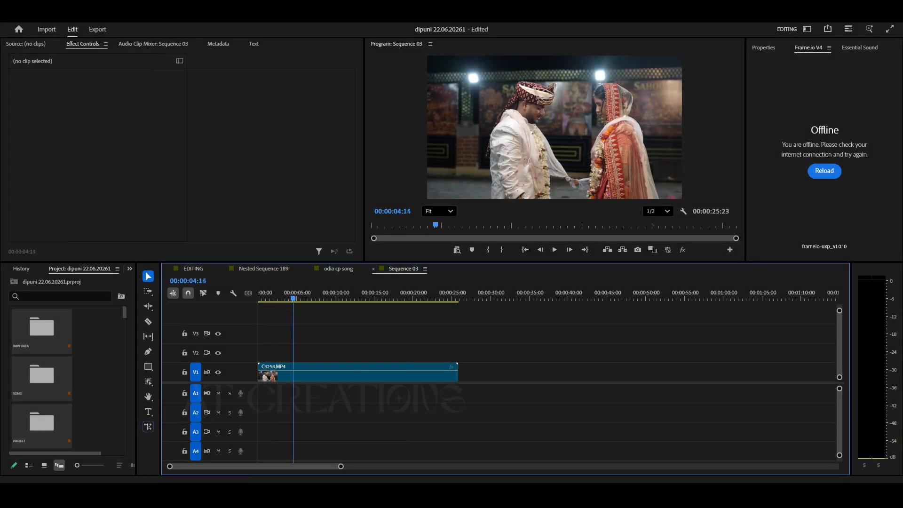
Split the C3254.MP4 clip with the Razor tool at about 00:00:07:01 and 00:00:18:04.
{"action": "key", "text": "space"}
{"action": "left_click_drag", "start_coordinate": [319, 298], "coordinate": [312, 298]}
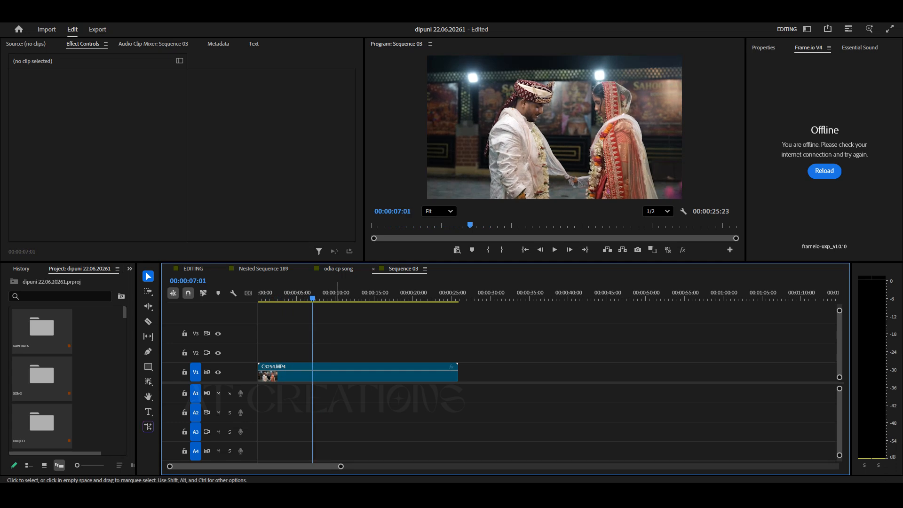
{"action": "left_click", "coordinate": [338, 374]}
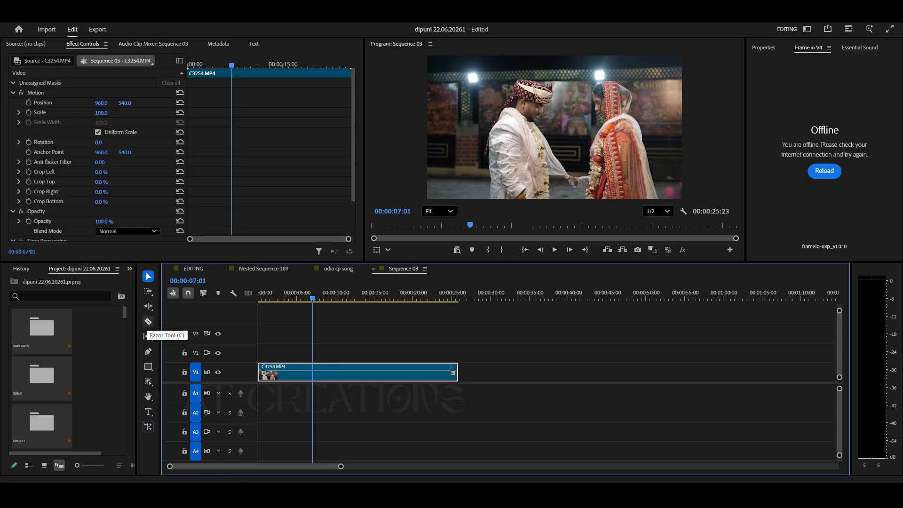
{"action": "left_click", "coordinate": [147, 321]}
{"action": "left_click", "coordinate": [312, 373]}
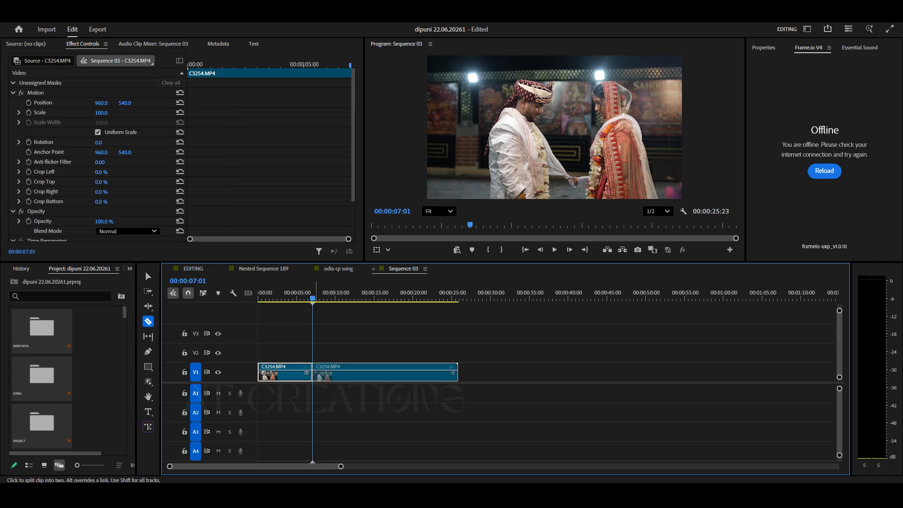
{"action": "key", "text": "space"}
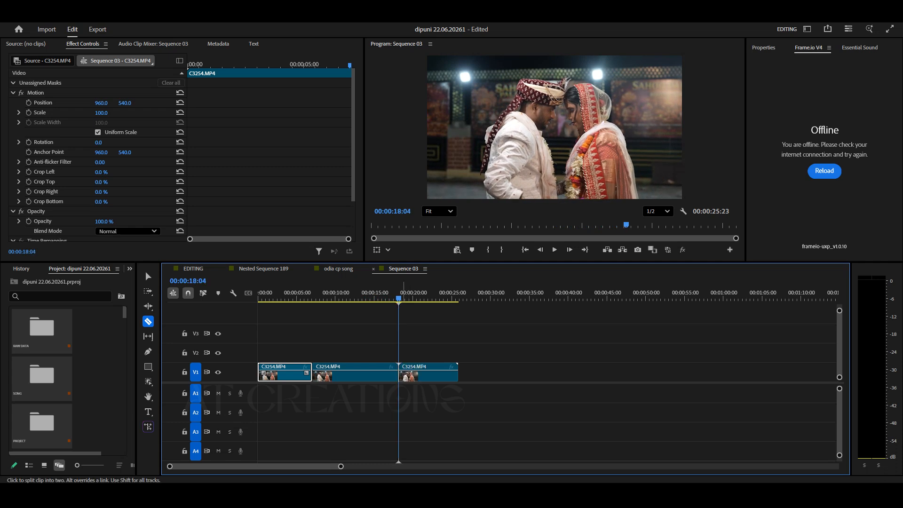
Delete the first and last pieces of the split clip, keeping only the middle segment.
{"action": "left_click", "coordinate": [146, 273]}
{"action": "left_click", "coordinate": [428, 374]}
{"action": "key", "text": "Delete"}
{"action": "left_click_drag", "start_coordinate": [305, 347], "coordinate": [297, 411]}
{"action": "key", "text": "Delete"}
Duplicate the remaining clip onto track V2 directly above the original.
{"action": "mouse_move", "coordinate": [307, 298]}
{"action": "left_mouse_down"}
{"action": "mouse_move", "coordinate": [389, 298]}
{"action": "mouse_move", "coordinate": [314, 298]}
{"action": "left_mouse_up"}
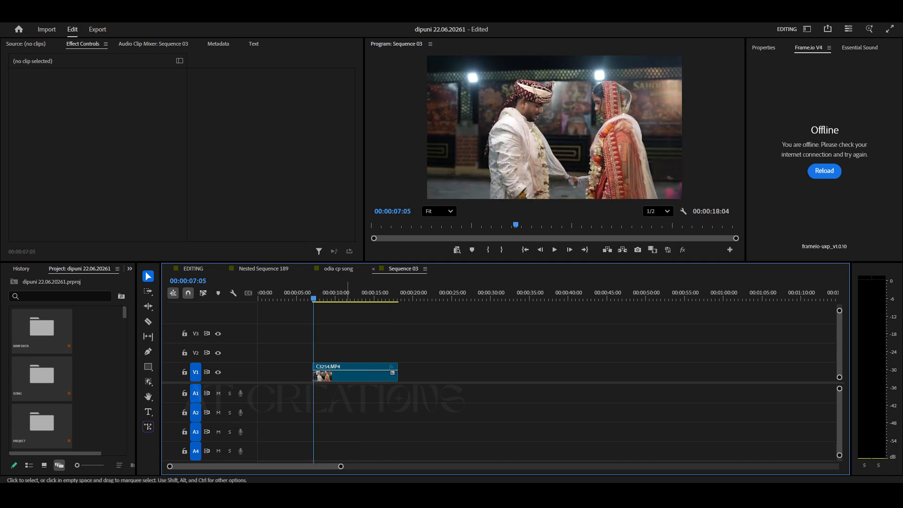
{"action": "left_click", "coordinate": [348, 372]}
{"action": "left_click_drag", "start_coordinate": [351, 372], "coordinate": [351, 353], "text": "alt"}
{"action": "mouse_move", "coordinate": [313, 298]}
{"action": "left_mouse_down"}
{"action": "mouse_move", "coordinate": [306, 298]}
{"action": "mouse_move", "coordinate": [373, 298]}
{"action": "mouse_move", "coordinate": [312, 298]}
{"action": "left_mouse_up"}
{"action": "left_click", "coordinate": [328, 324]}
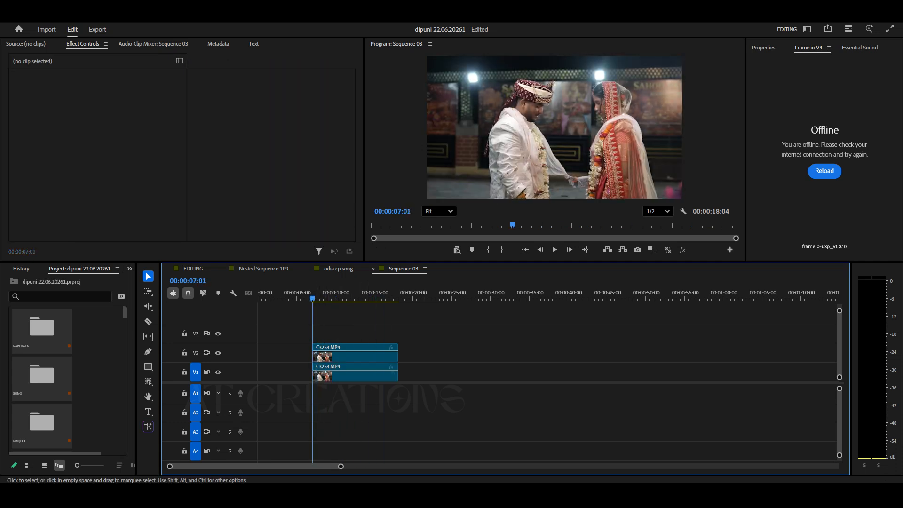
Apply the Object Mask tool to the V2 clip, selecting both the groom and the bride.
{"action": "left_click", "coordinate": [359, 353]}
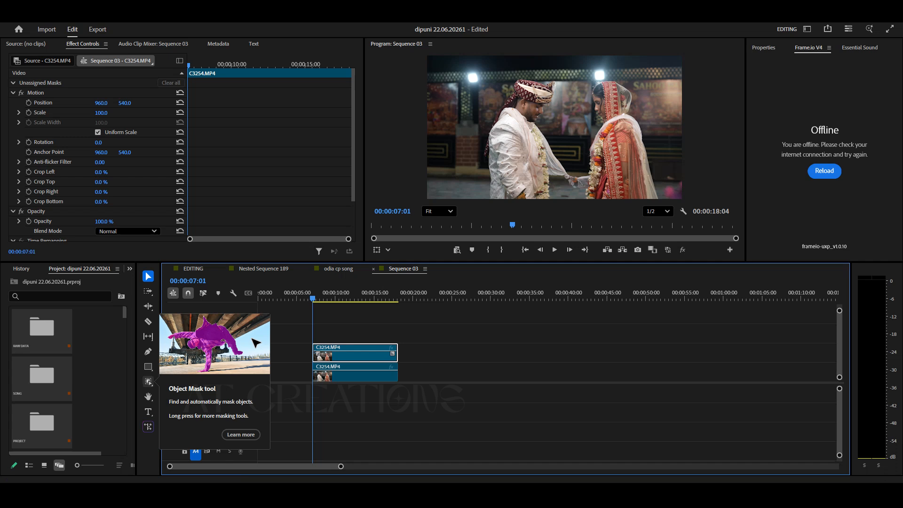
{"action": "left_click", "coordinate": [148, 381]}
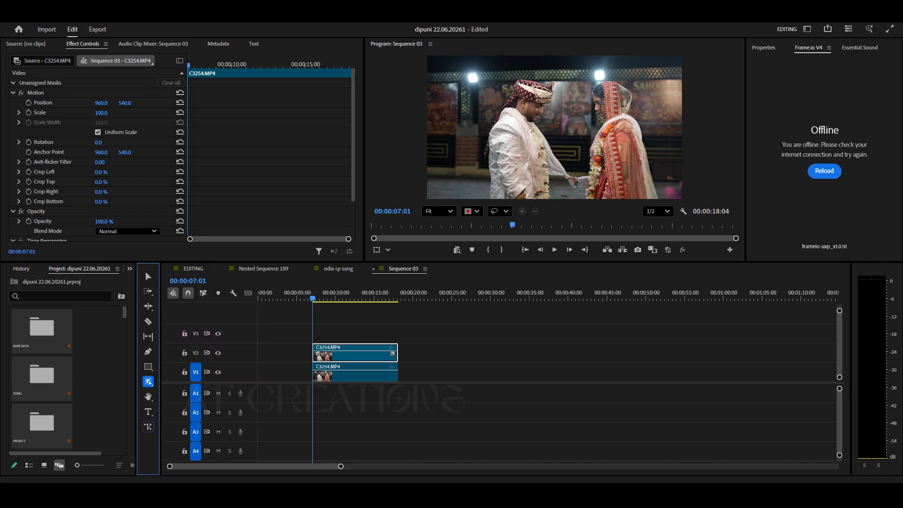
{"action": "left_click", "coordinate": [526, 129]}
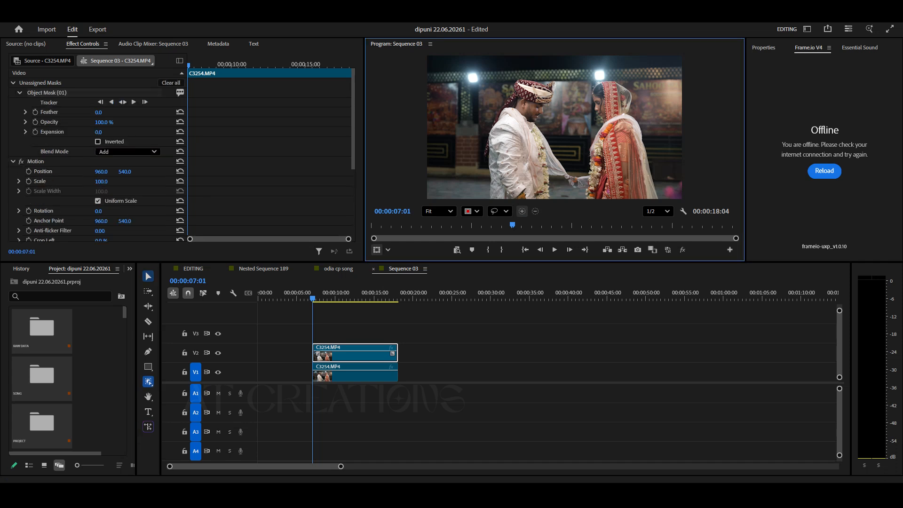
{"action": "left_click", "coordinate": [615, 141]}
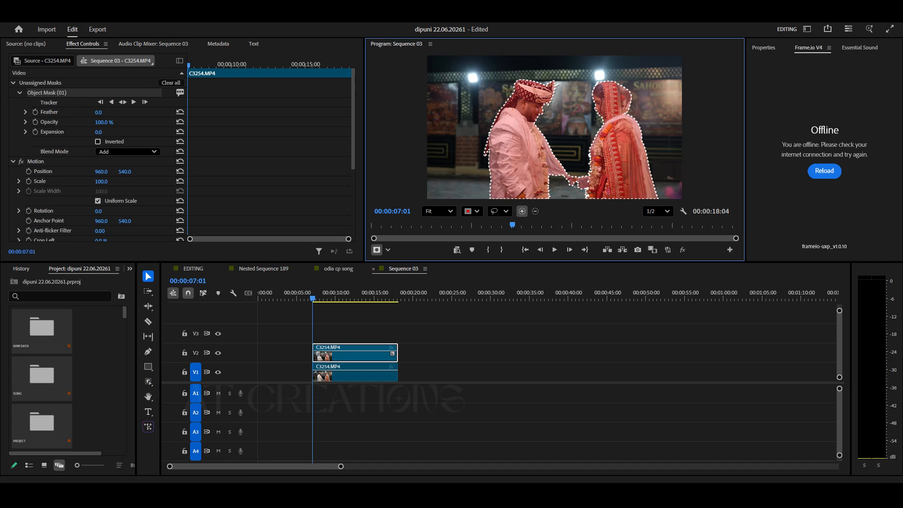
Change the object mask on the V2 clip to an opacity mask.
{"action": "key", "text": "shift+2"}
{"action": "key", "text": "shift+5"}
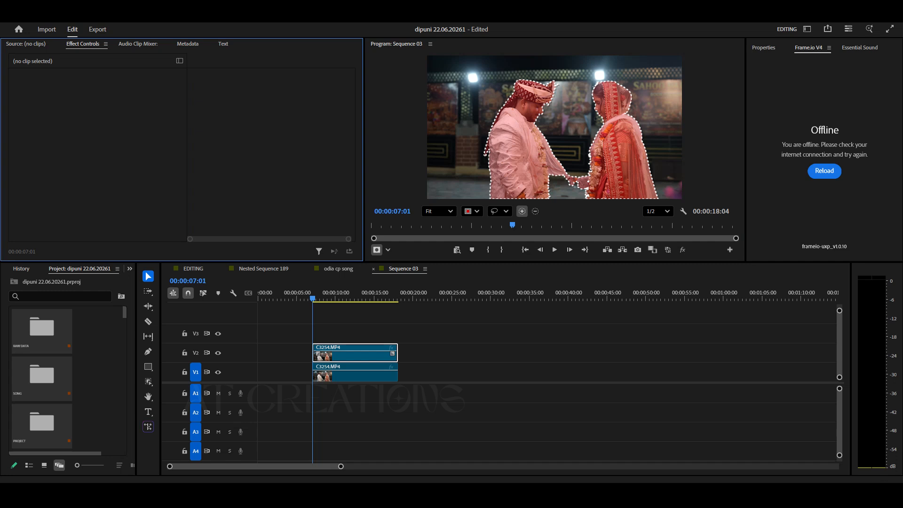
{"action": "left_click", "coordinate": [355, 354]}
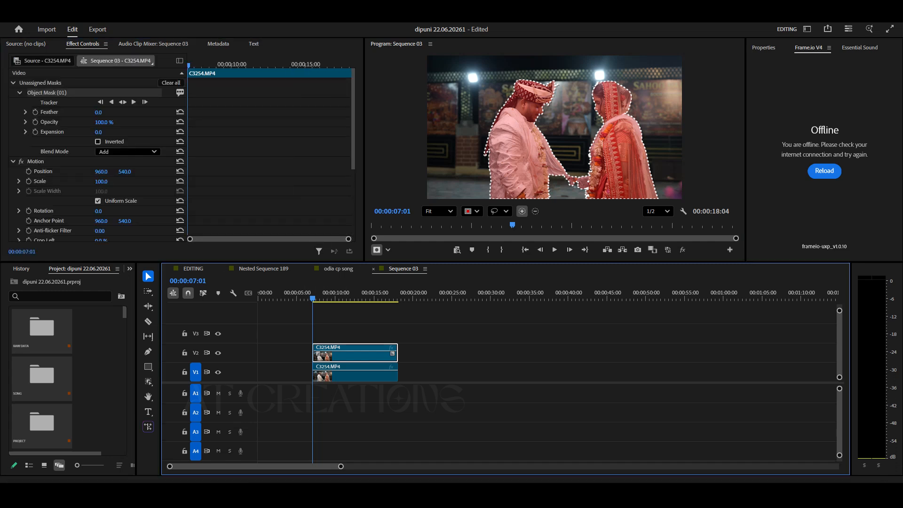
{"action": "right_click", "coordinate": [125, 92]}
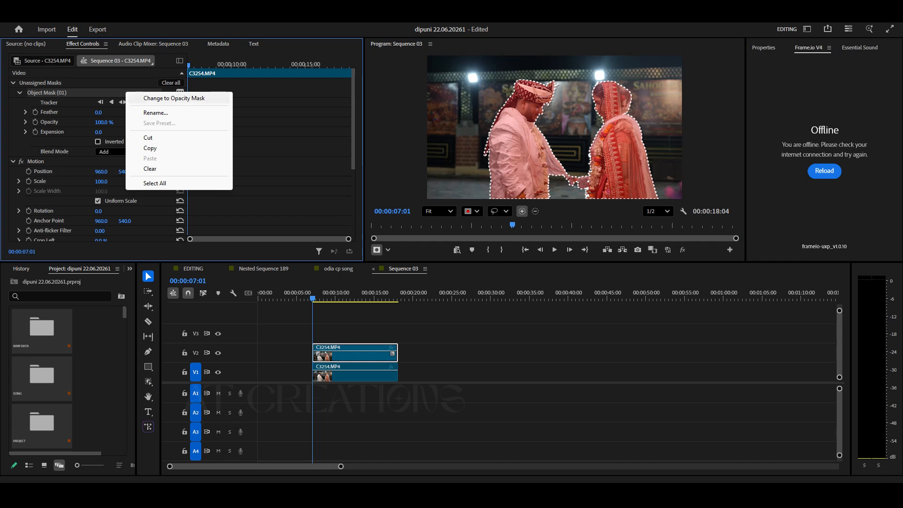
{"action": "left_click", "coordinate": [174, 98]}
Track the selected object mask forward through the clip.
{"action": "scroll", "coordinate": [94, 156], "scroll_direction": "down", "scroll_amount": 5}
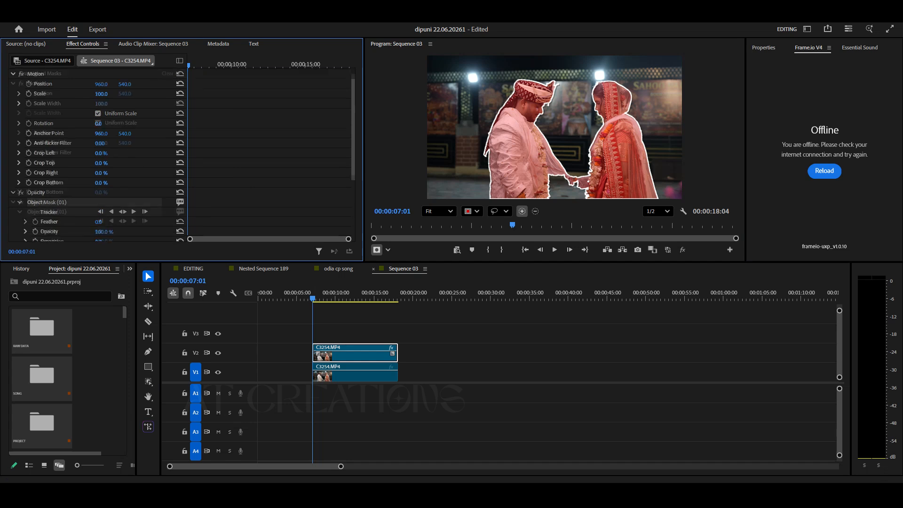
{"action": "scroll", "coordinate": [94, 155], "scroll_direction": "down", "scroll_amount": 1}
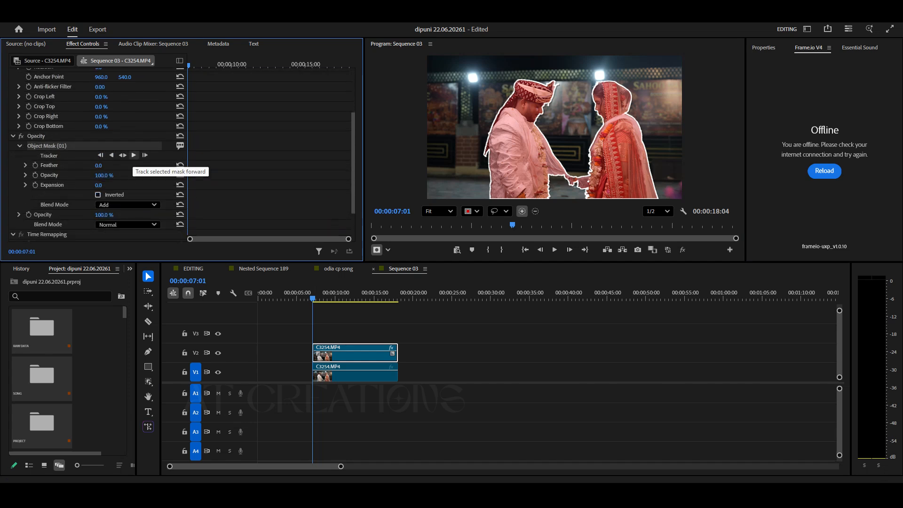
{"action": "left_click", "coordinate": [133, 155]}
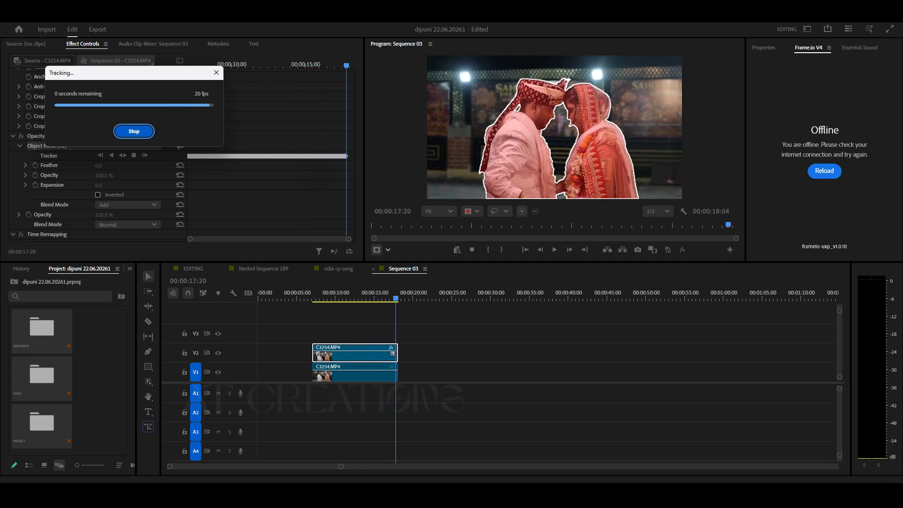
Turn on Inverted for the V2 clip's object mask.
{"action": "mouse_move", "coordinate": [343, 298]}
{"action": "left_mouse_down"}
{"action": "mouse_move", "coordinate": [310, 297]}
{"action": "mouse_move", "coordinate": [327, 297]}
{"action": "left_mouse_up"}
{"action": "left_click", "coordinate": [351, 326]}
{"action": "left_click", "coordinate": [353, 353]}
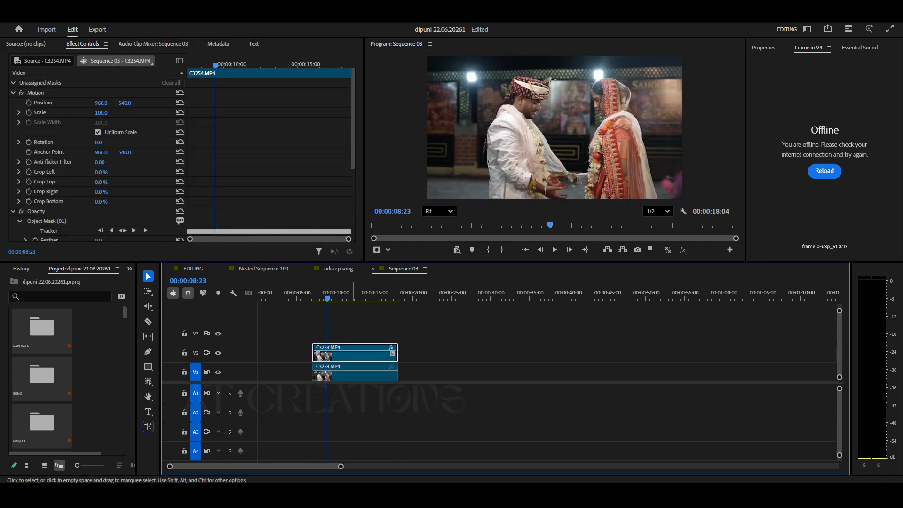
{"action": "scroll", "coordinate": [94, 155], "scroll_direction": "down", "scroll_amount": 4}
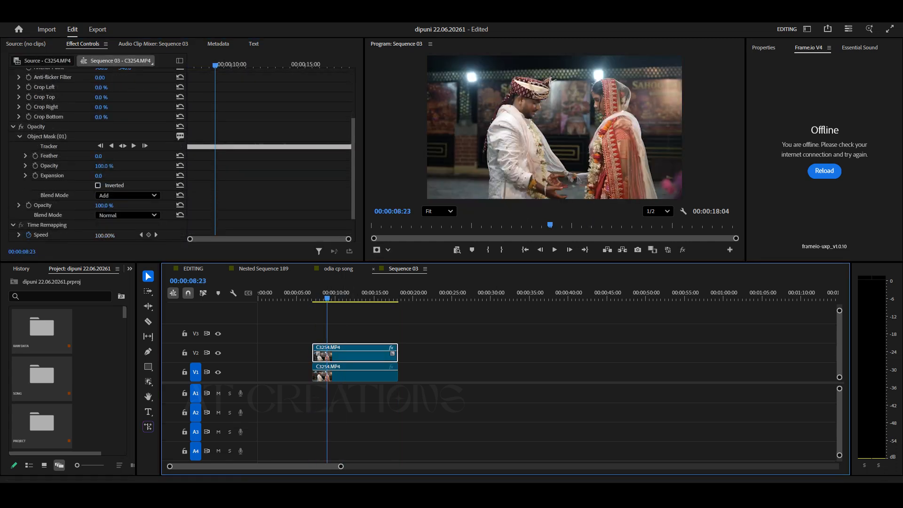
{"action": "left_click", "coordinate": [98, 185]}
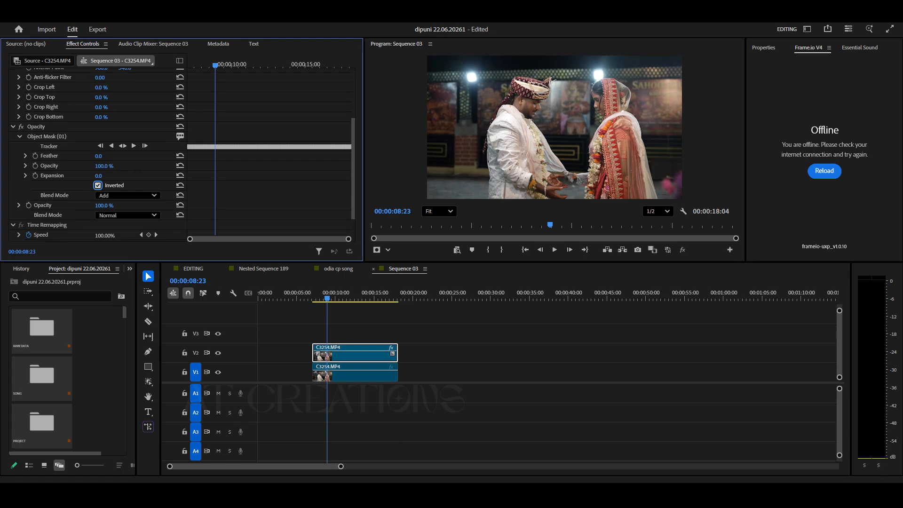
Move the masked V2 clip later on the timeline to start at about 00:00:21:18.
{"action": "left_click_drag", "start_coordinate": [327, 297], "coordinate": [313, 297]}
{"action": "left_click_drag", "start_coordinate": [344, 354], "coordinate": [458, 354]}
{"action": "mouse_move", "coordinate": [427, 297]}
{"action": "left_mouse_down"}
{"action": "mouse_move", "coordinate": [504, 298]}
{"action": "mouse_move", "coordinate": [426, 298]}
{"action": "left_mouse_up"}
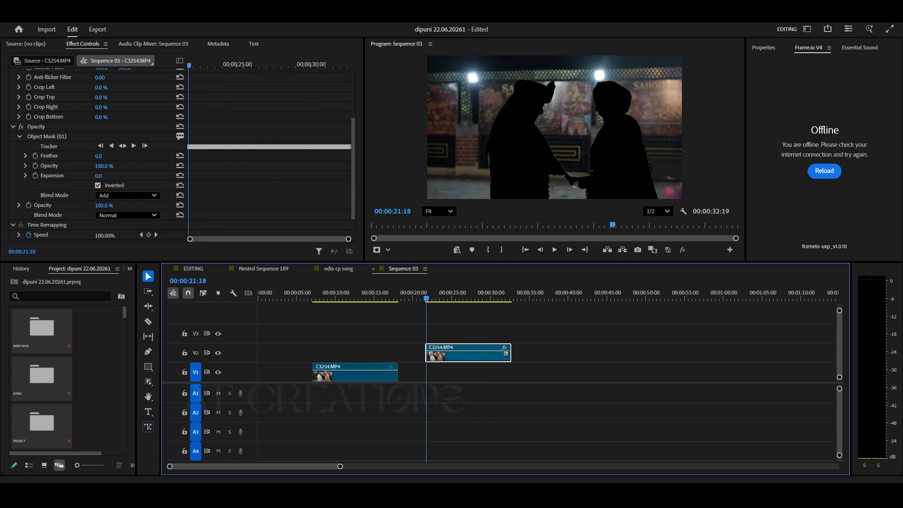
Play back the masked clip to preview the effect.
{"action": "key", "text": "space"}
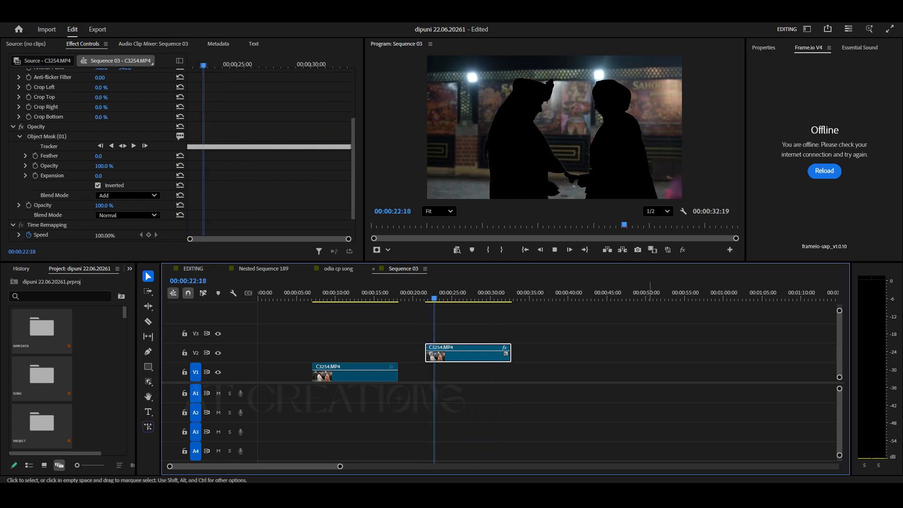
{"action": "left_click", "coordinate": [583, 358]}
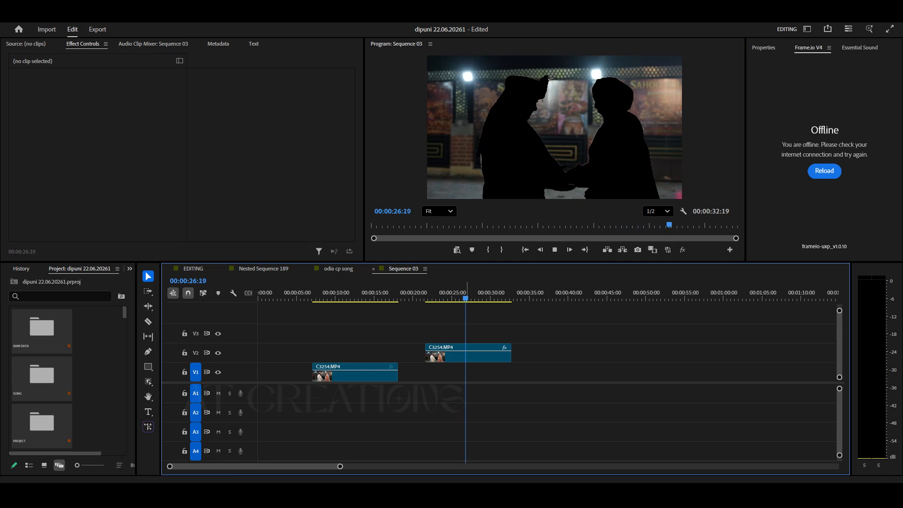
{"action": "key", "text": "space"}
{"action": "left_click_drag", "start_coordinate": [494, 298], "coordinate": [454, 298]}
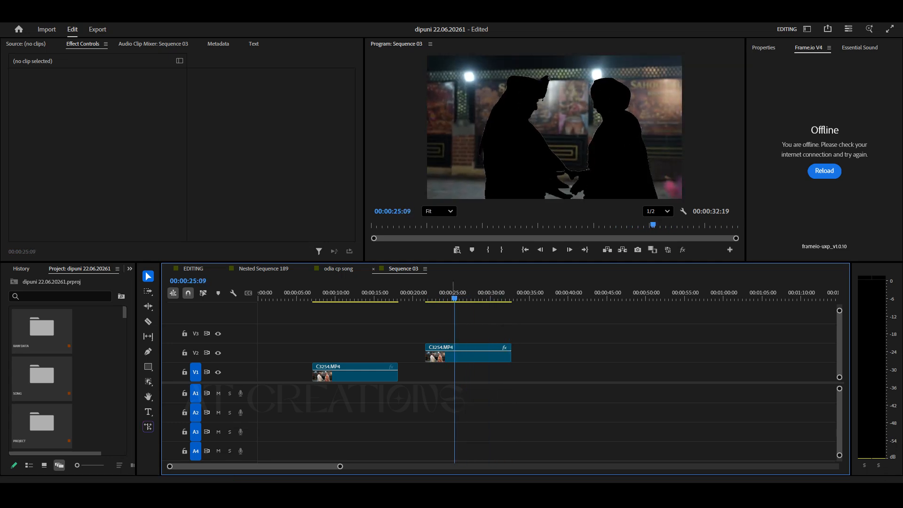
Copy clip C3247.MP4 from the EDITING sequence and paste it into Sequence 03 at about 00:00:36:05.
{"action": "left_click", "coordinate": [338, 268]}
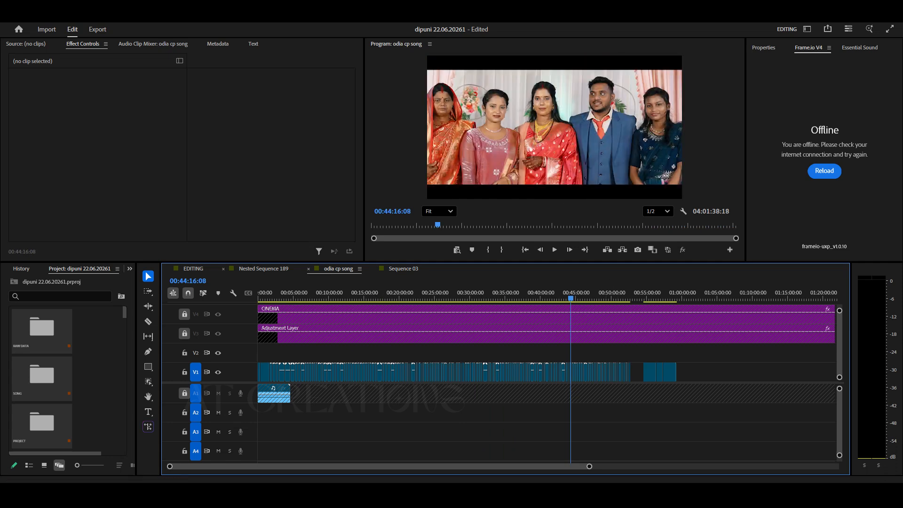
{"action": "left_click", "coordinate": [193, 269]}
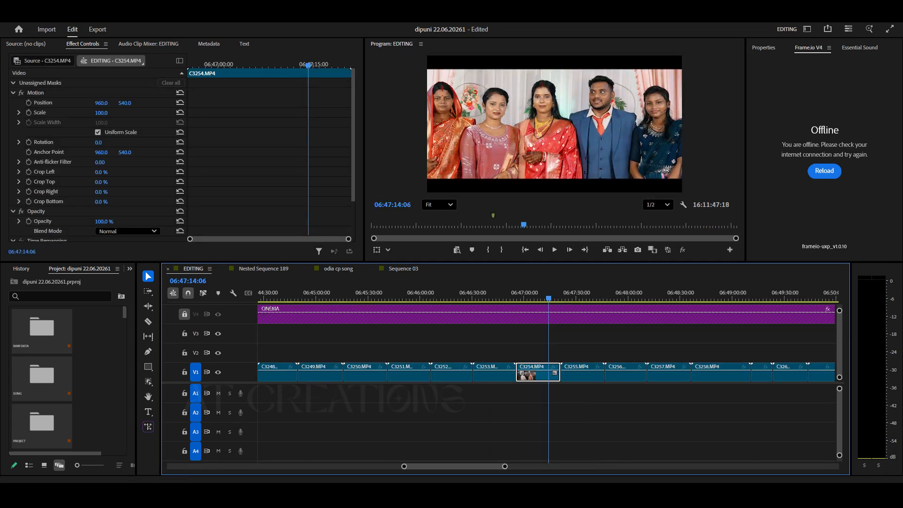
{"action": "left_click_drag", "start_coordinate": [493, 296], "coordinate": [396, 296]}
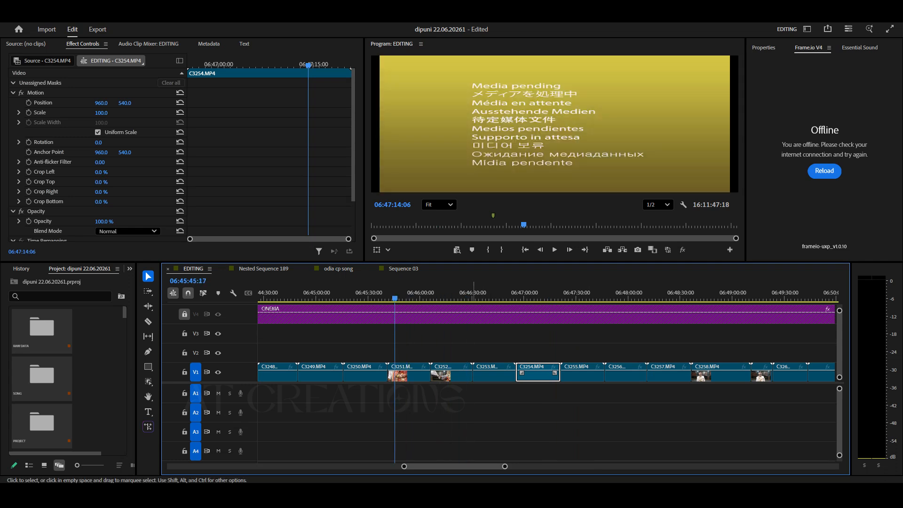
{"action": "left_click", "coordinate": [475, 393]}
{"action": "left_click", "coordinate": [529, 343]}
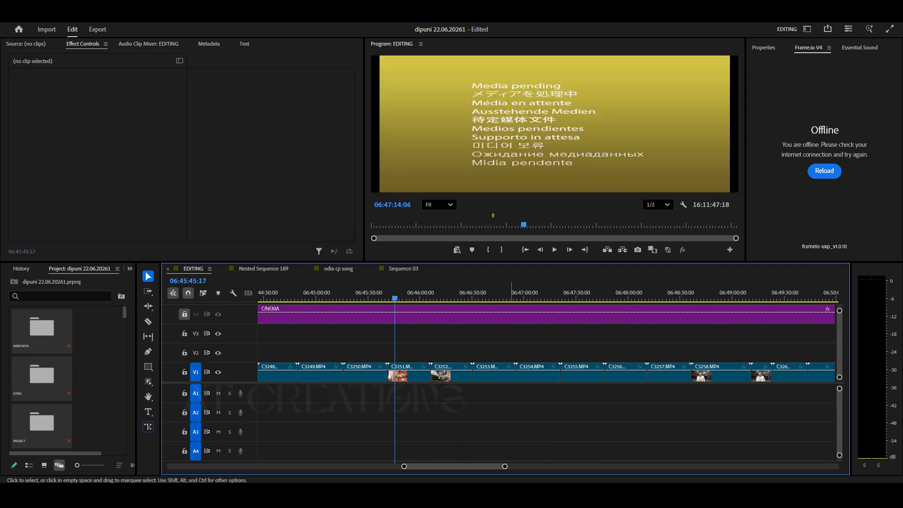
{"action": "key", "text": "minus"}
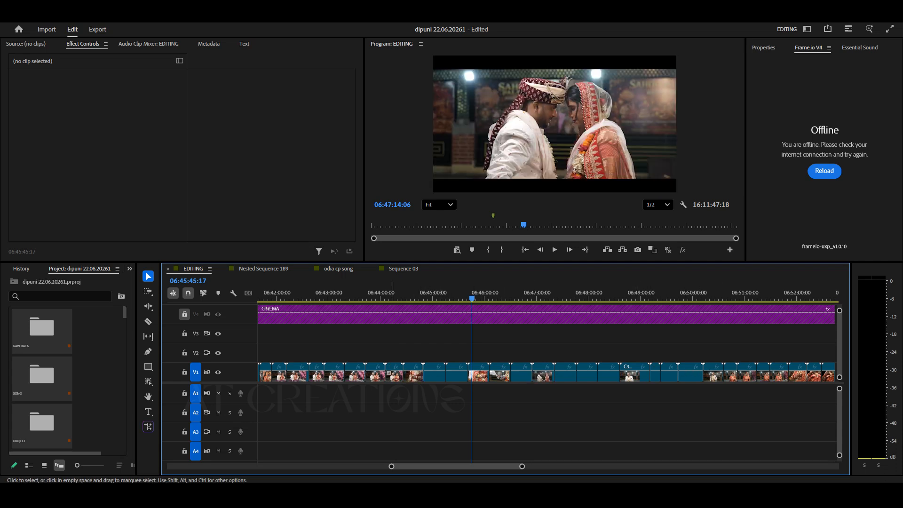
{"action": "left_click", "coordinate": [395, 373]}
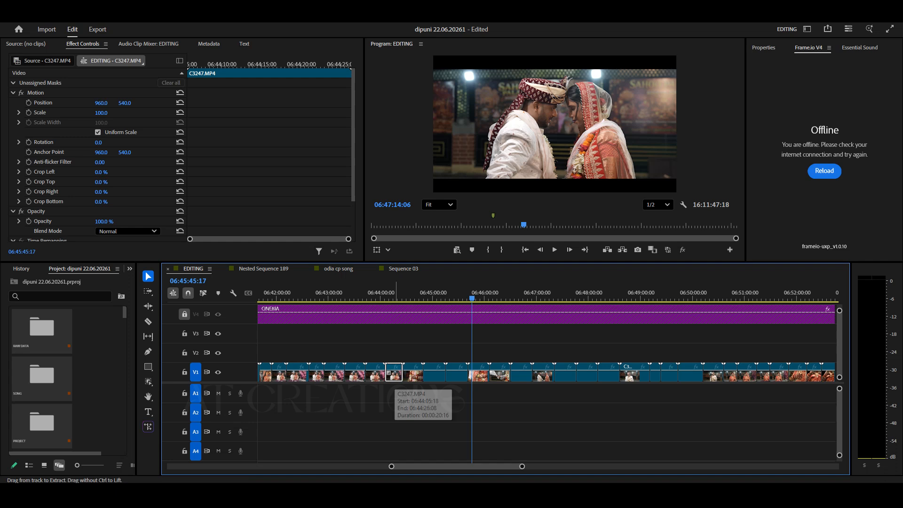
{"action": "left_click", "coordinate": [403, 269]}
{"action": "left_click_drag", "start_coordinate": [504, 293], "coordinate": [511, 294]}
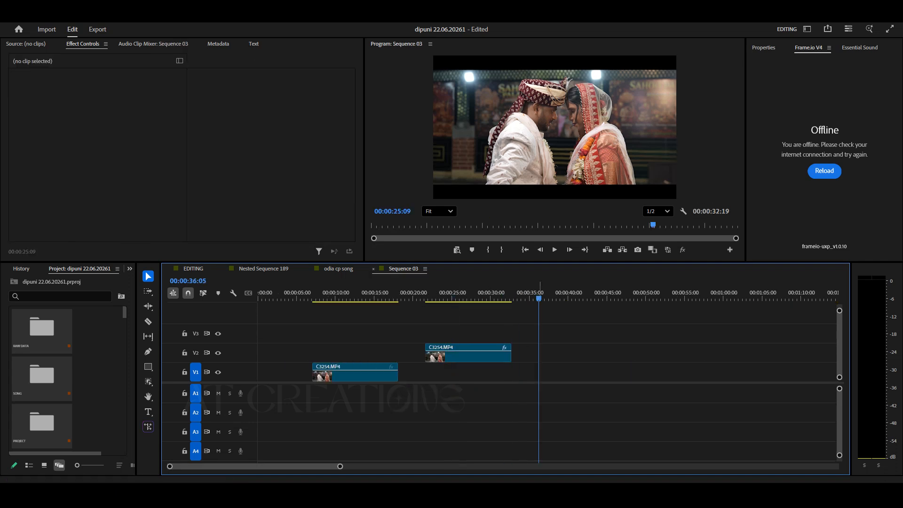
{"action": "key", "text": "ctrl+v"}
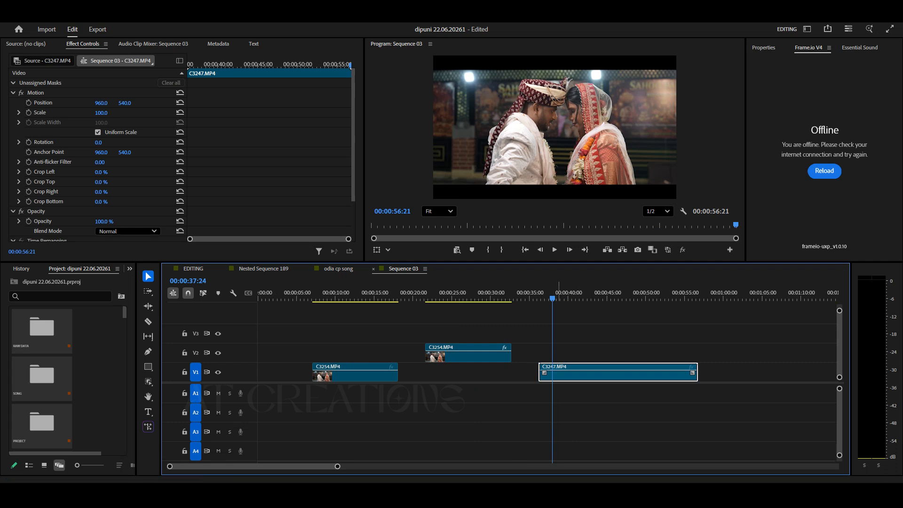
Scrub and play through the pasted C3247.MP4 clip to find where to cut it.
{"action": "mouse_move", "coordinate": [563, 298]}
{"action": "left_mouse_down"}
{"action": "mouse_move", "coordinate": [672, 299]}
{"action": "mouse_move", "coordinate": [580, 298]}
{"action": "left_mouse_up"}
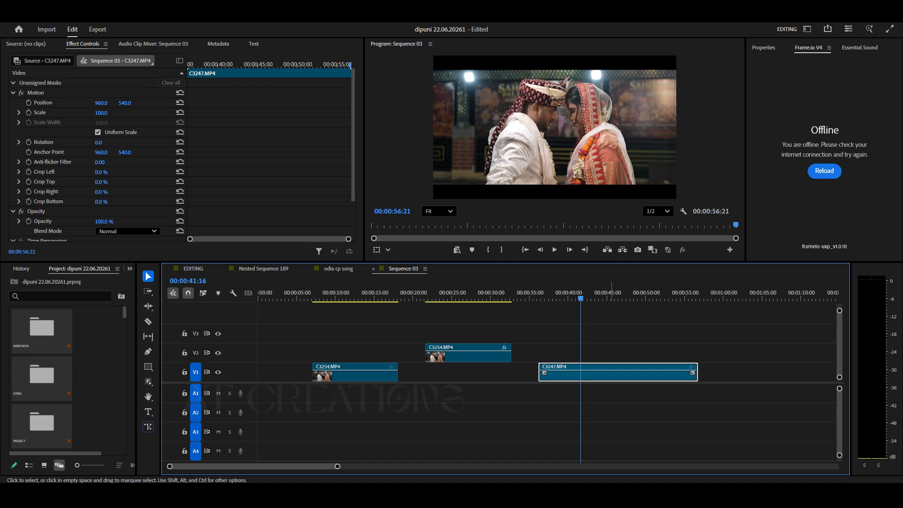
{"action": "key", "text": "space"}
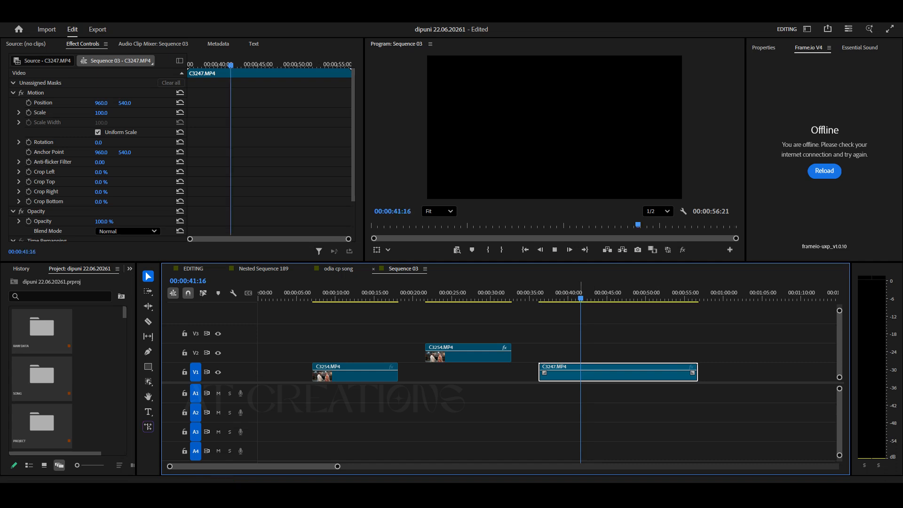
{"action": "key", "text": "space"}
{"action": "mouse_move", "coordinate": [594, 298]}
{"action": "left_mouse_down"}
{"action": "mouse_move", "coordinate": [609, 298]}
{"action": "mouse_move", "coordinate": [585, 298]}
{"action": "left_mouse_up"}
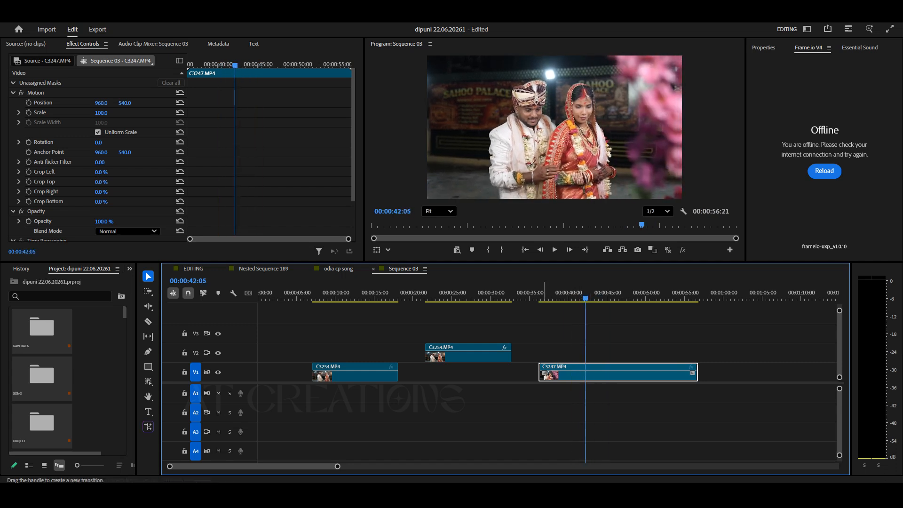
Split the C3247.MP4 clip with the Razor tool at about 00:00:42:05 and 00:00:48:08.
{"action": "left_click", "coordinate": [148, 322]}
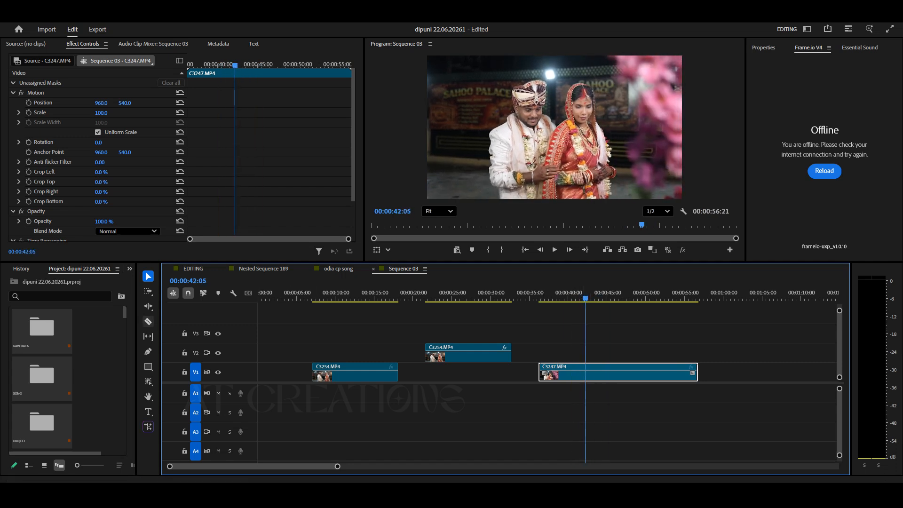
{"action": "left_click", "coordinate": [585, 372]}
{"action": "key", "text": "space"}
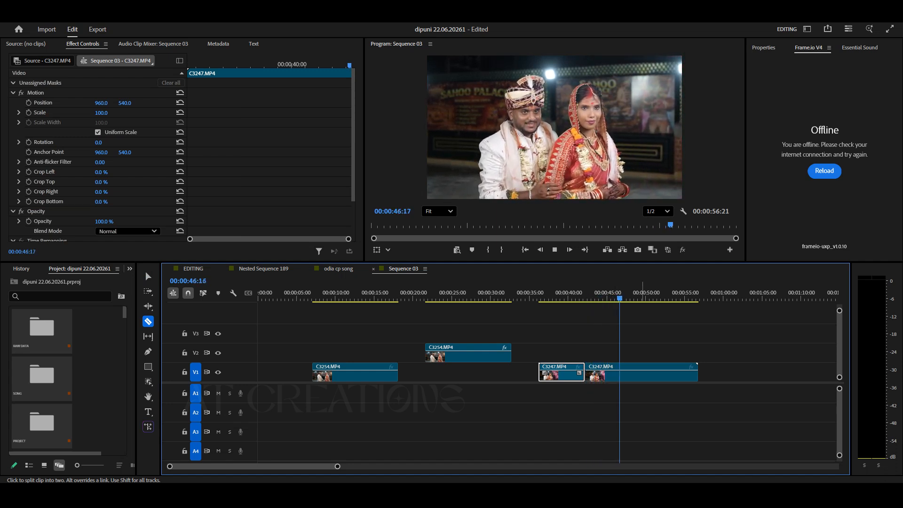
{"action": "key", "text": "space"}
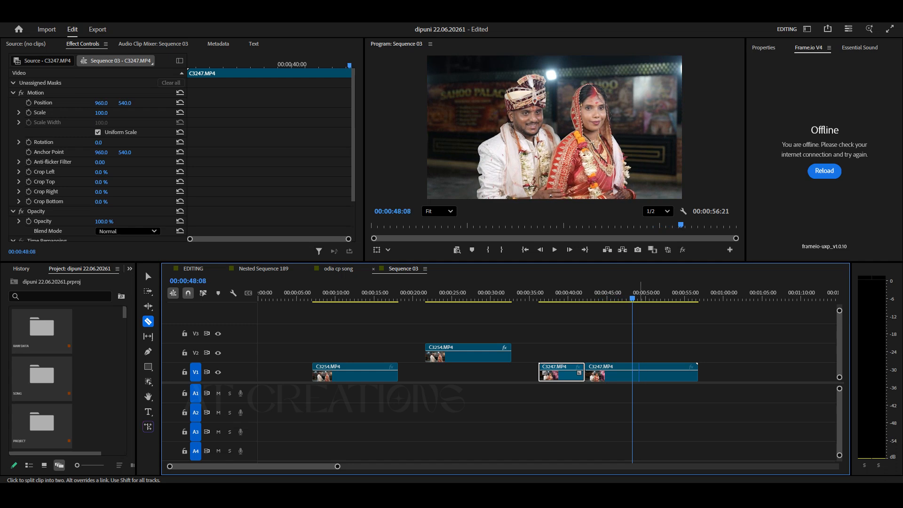
{"action": "left_click", "coordinate": [147, 276]}
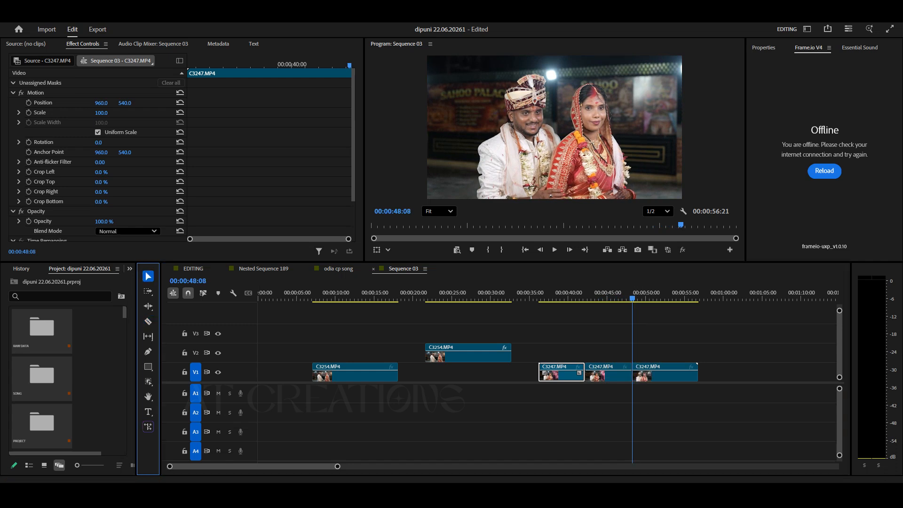
Delete the first and last pieces of the split C3247.MP4 clip.
{"action": "left_click_drag", "start_coordinate": [726, 351], "coordinate": [677, 387]}
{"action": "key", "text": "Delete"}
{"action": "left_click", "coordinate": [561, 372]}
{"action": "key", "text": "Delete"}
Move the remaining C3247.MP4 piece onto V1 beneath the V2 clip, starting at about 00:00:21:18.
{"action": "left_click_drag", "start_coordinate": [607, 372], "coordinate": [449, 372]}
{"action": "left_click_drag", "start_coordinate": [429, 298], "coordinate": [435, 298]}
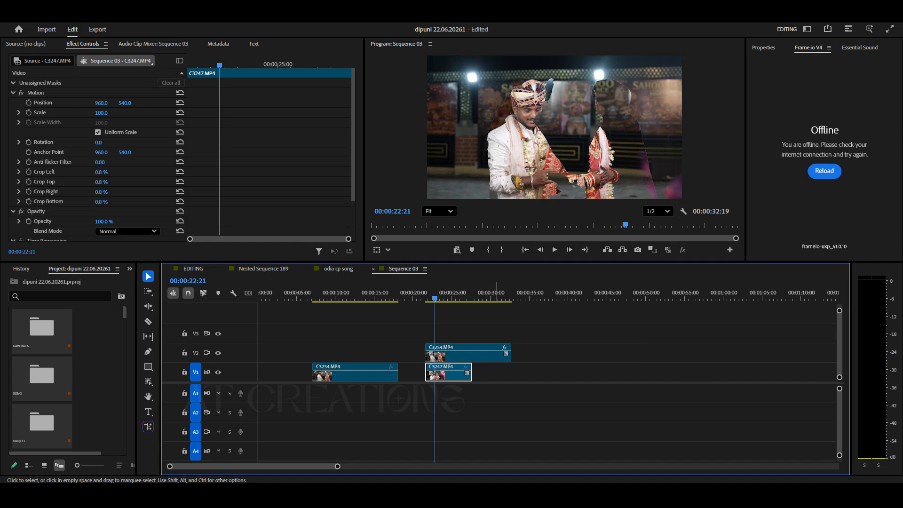
Scale the C3247.MP4 piece to 173.
{"action": "left_click_drag", "start_coordinate": [101, 113], "coordinate": [136, 113]}
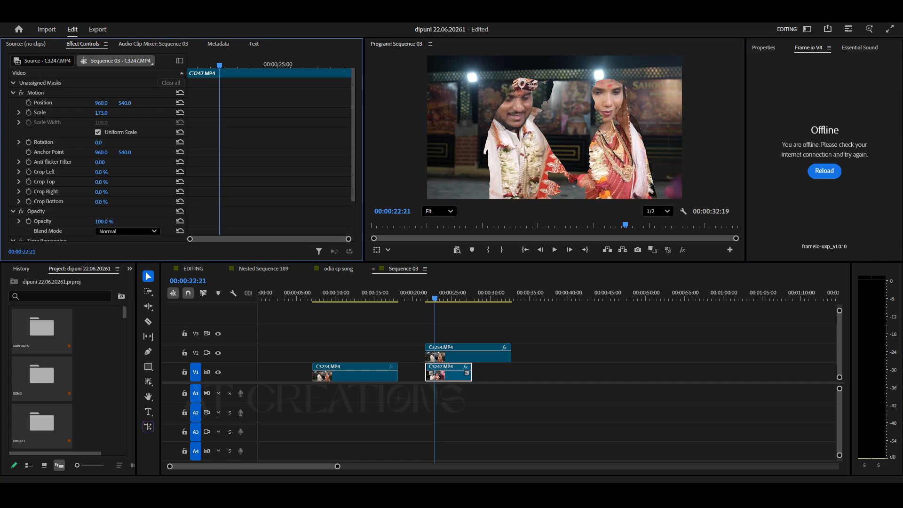
{"action": "left_click_drag", "start_coordinate": [435, 298], "coordinate": [492, 298]}
{"action": "left_click", "coordinate": [503, 375]}
Delete the C3247.MP4 piece from the timeline.
{"action": "left_click", "coordinate": [435, 374]}
{"action": "key", "text": "Delete"}
Move the C3254.MP4 clip on V1 directly beneath the V2 copy, starting at about 00:00:21:18.
{"action": "mouse_move", "coordinate": [330, 298]}
{"action": "left_mouse_down"}
{"action": "mouse_move", "coordinate": [347, 298]}
{"action": "mouse_move", "coordinate": [334, 298]}
{"action": "left_mouse_up"}
{"action": "left_click_drag", "start_coordinate": [372, 371], "coordinate": [485, 371]}
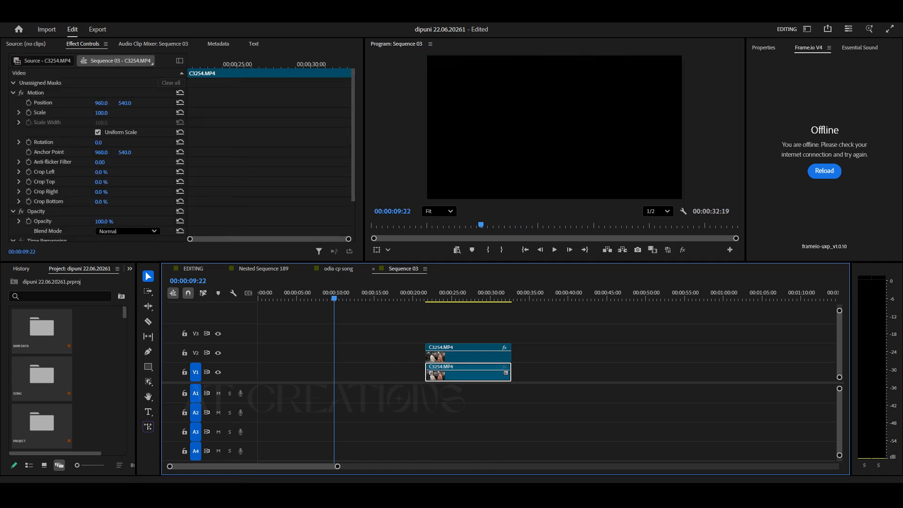
{"action": "left_click", "coordinate": [431, 298]}
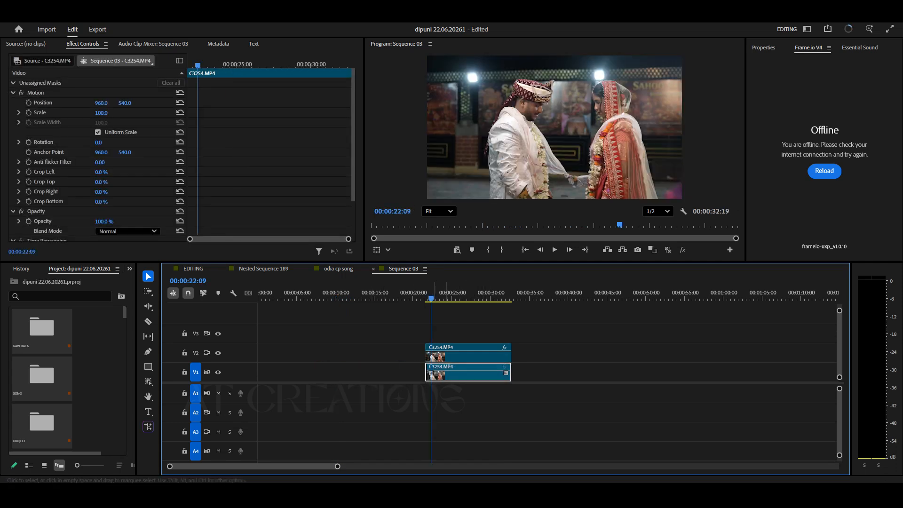
Create an object mask on the couple in the V1 clip with the object selection tool.
{"action": "left_click", "coordinate": [148, 381]}
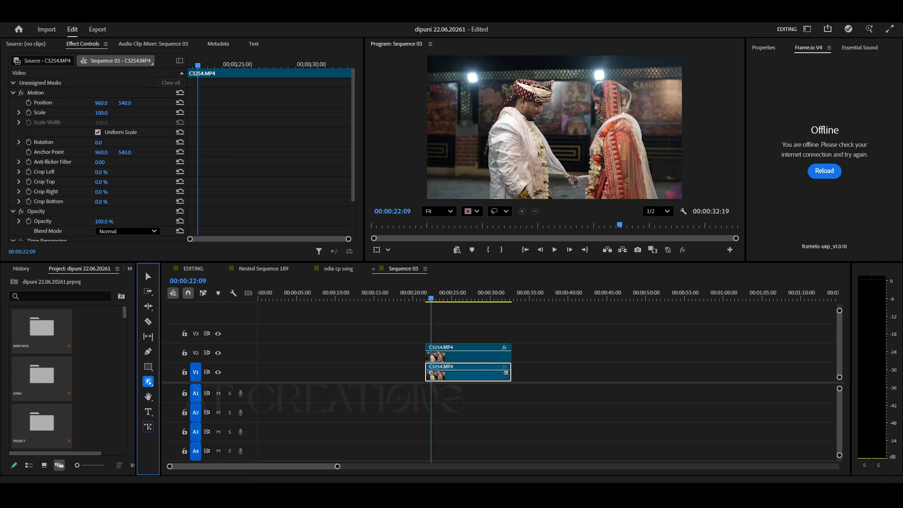
{"action": "left_click", "coordinate": [521, 136]}
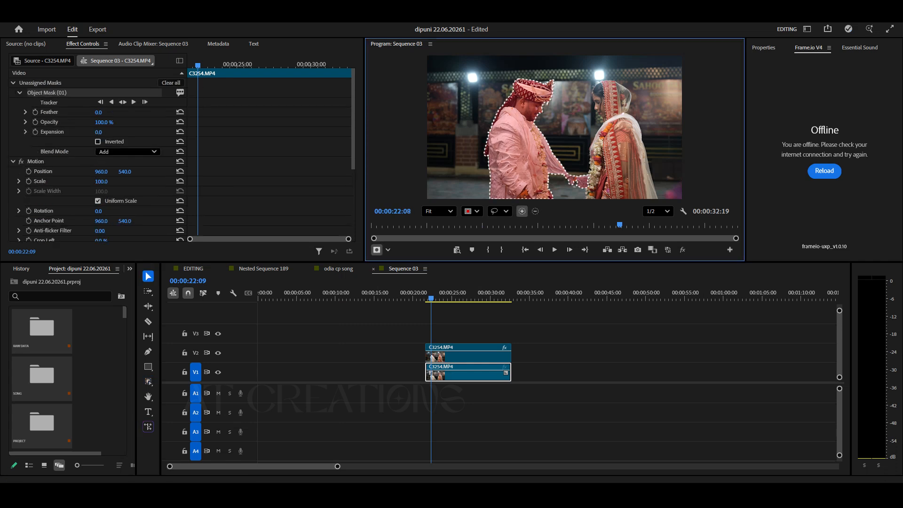
{"action": "left_click", "coordinate": [423, 299]}
{"action": "left_click_drag", "start_coordinate": [424, 299], "coordinate": [426, 299]}
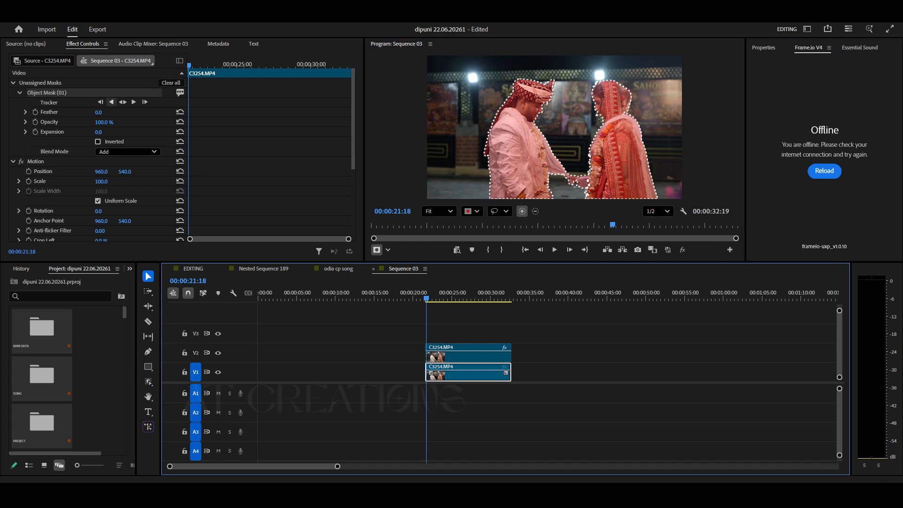
Move the V1 clip's object mask under Opacity and track it forward through the clip.
{"action": "right_click", "coordinate": [90, 91]}
{"action": "left_click", "coordinate": [127, 97]}
{"action": "scroll", "coordinate": [134, 165], "scroll_direction": "down", "scroll_amount": 6}
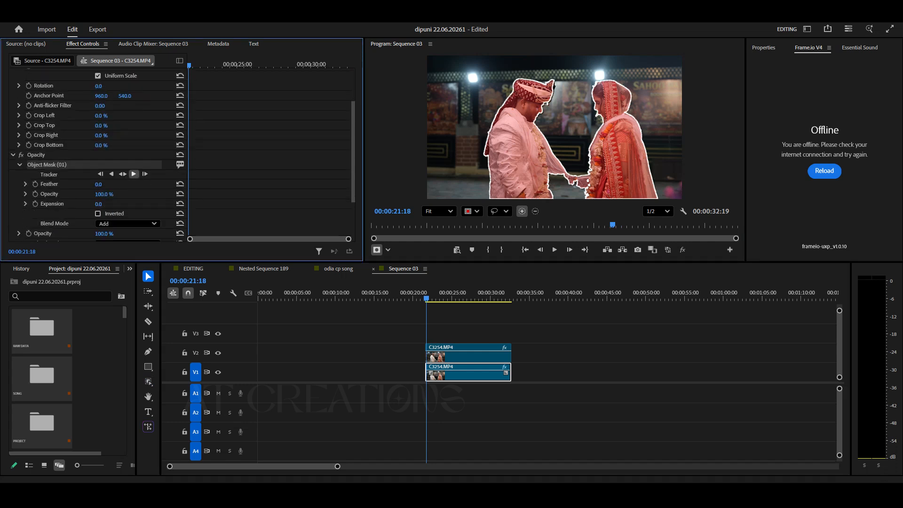
{"action": "left_click", "coordinate": [134, 174]}
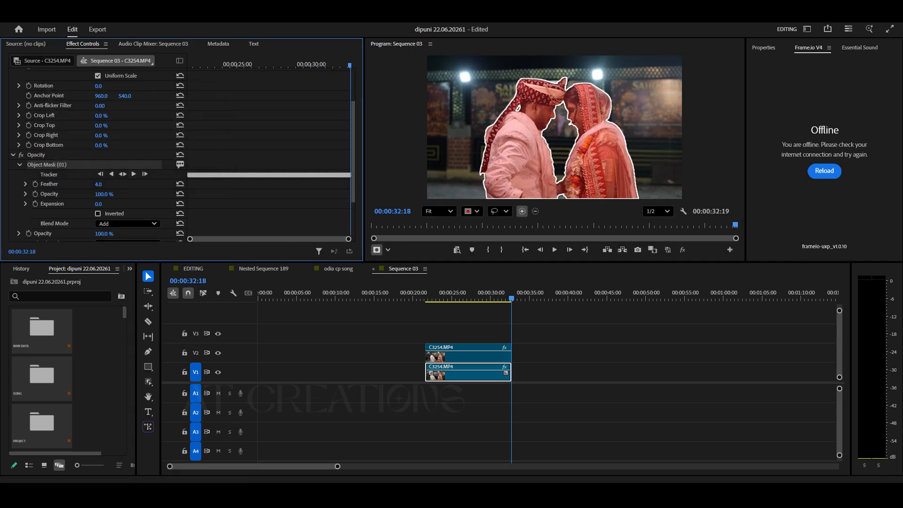
Set the feather of the V2 clip's object mask to 5.0.
{"action": "left_click", "coordinate": [470, 354]}
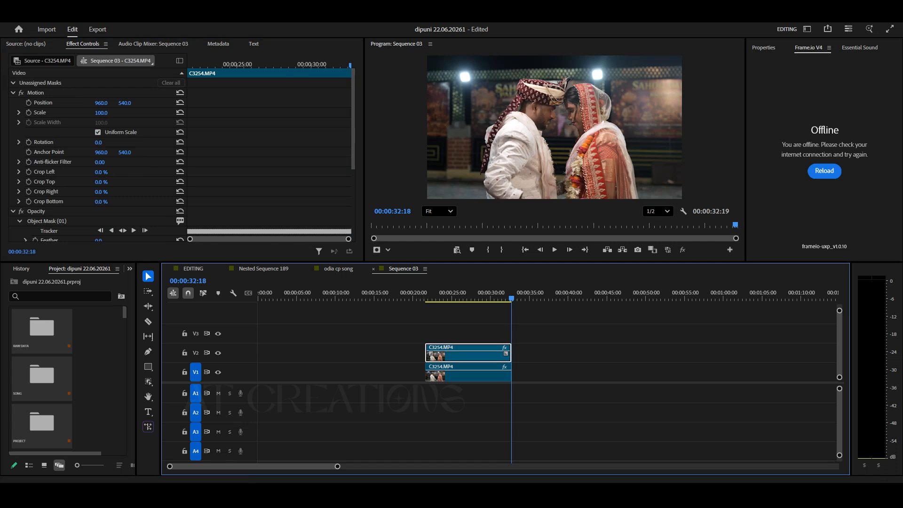
{"action": "scroll", "coordinate": [94, 160], "scroll_direction": "down", "scroll_amount": 2}
{"action": "left_click_drag", "start_coordinate": [98, 204], "coordinate": [99, 203]}
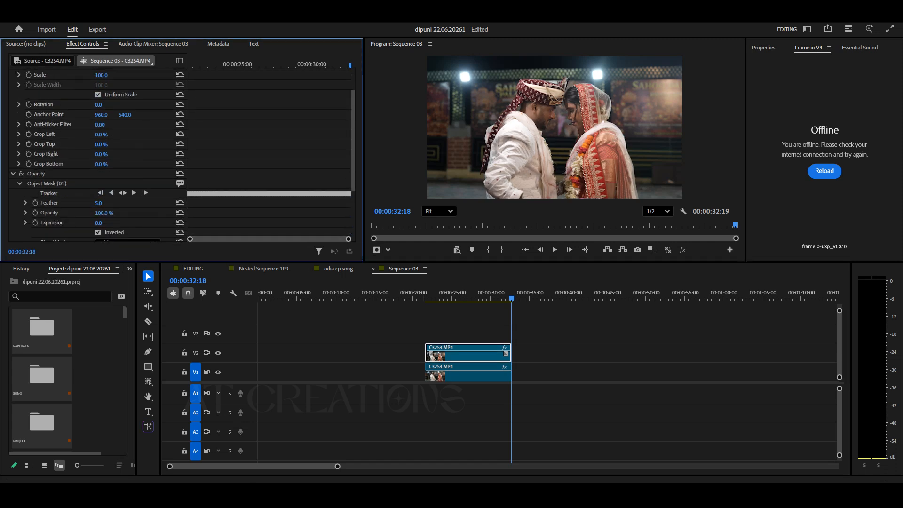
Turn on keyframing for Crop Top and Crop Bottom on the V1 clip and add keyframes at its end.
{"action": "left_click", "coordinate": [390, 353]}
{"action": "mouse_move", "coordinate": [430, 296]}
{"action": "left_mouse_down"}
{"action": "mouse_move", "coordinate": [506, 296]}
{"action": "mouse_move", "coordinate": [426, 296]}
{"action": "left_mouse_up"}
{"action": "left_click", "coordinate": [476, 374]}
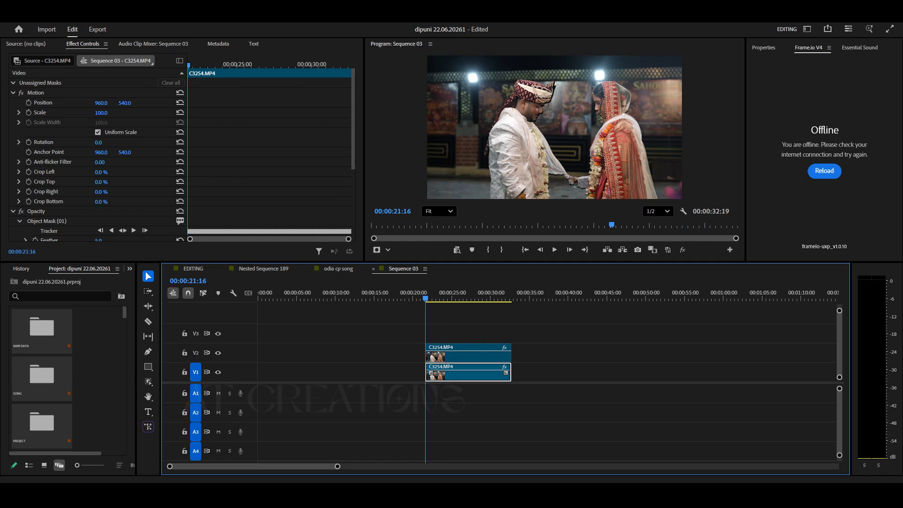
{"action": "left_click", "coordinate": [29, 182]}
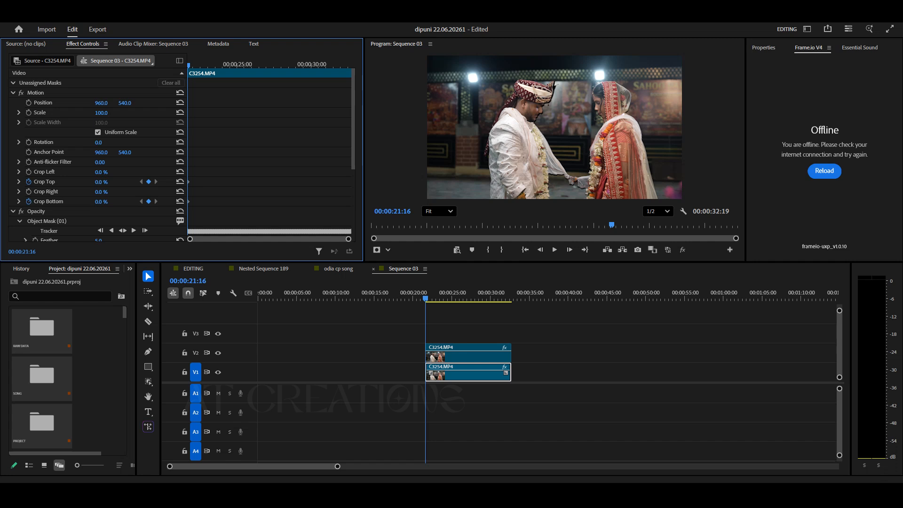
{"action": "key", "text": "End"}
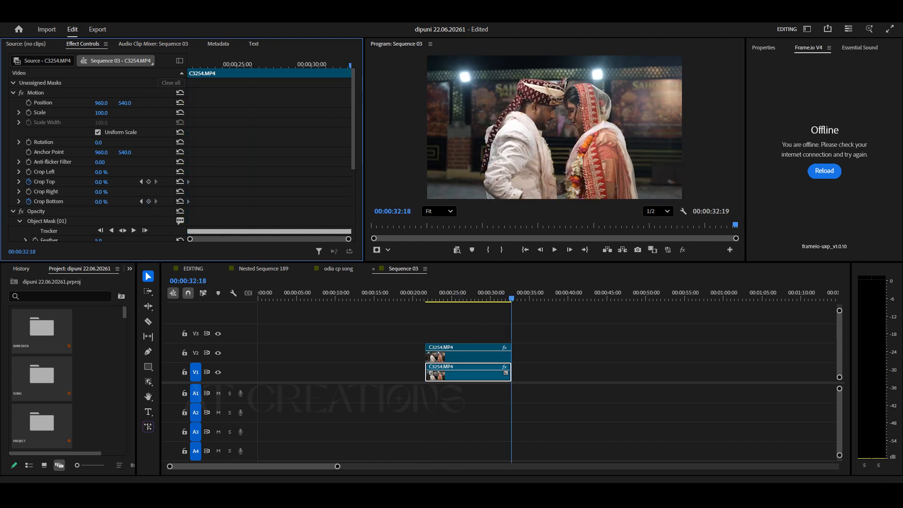
{"action": "left_click", "coordinate": [148, 182]}
{"action": "left_click", "coordinate": [149, 201]}
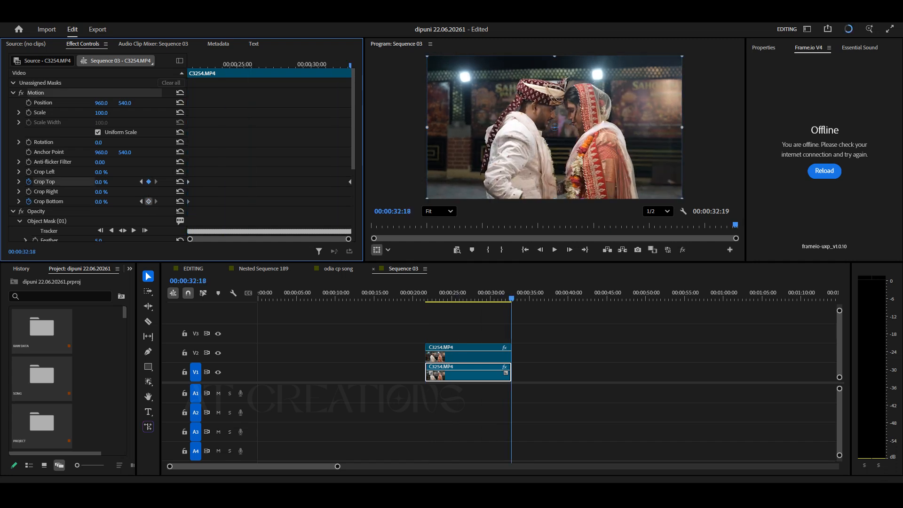
At about 00:00:26:19, keyframe Crop Top and Crop Bottom at 50%.
{"action": "left_click_drag", "start_coordinate": [271, 65], "coordinate": [263, 65]}
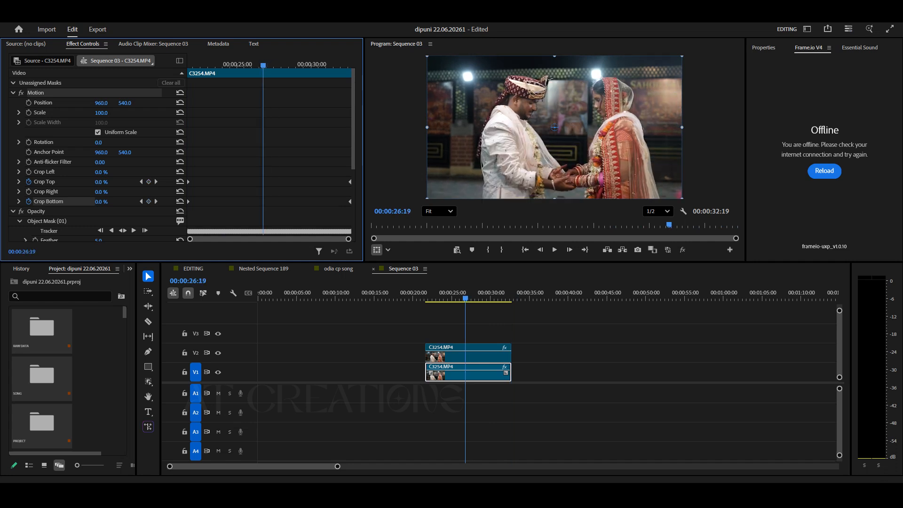
{"action": "left_click", "coordinate": [149, 181]}
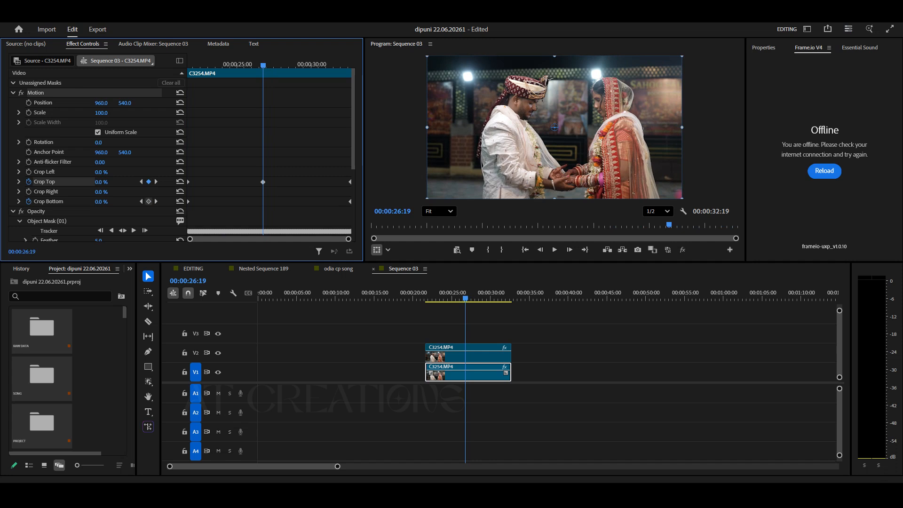
{"action": "left_click", "coordinate": [149, 201]}
{"action": "left_click", "coordinate": [101, 182]}
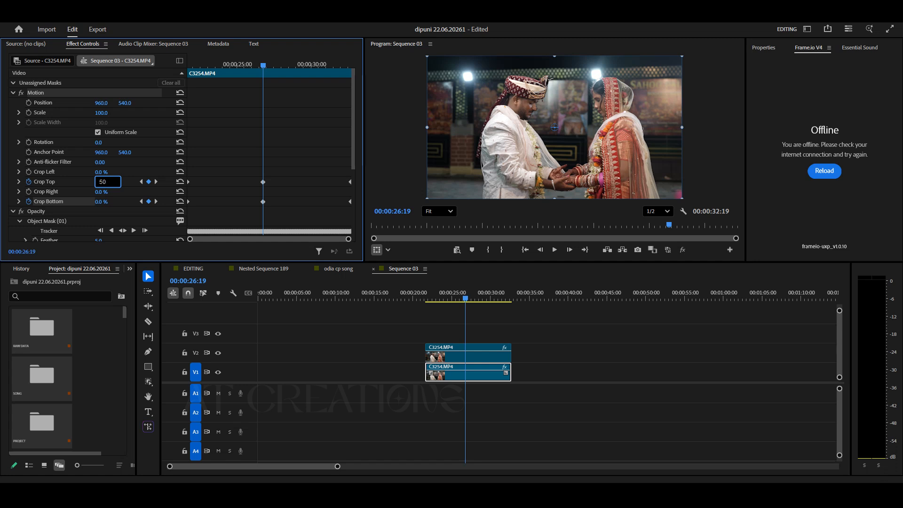
{"action": "left_click", "coordinate": [101, 202]}
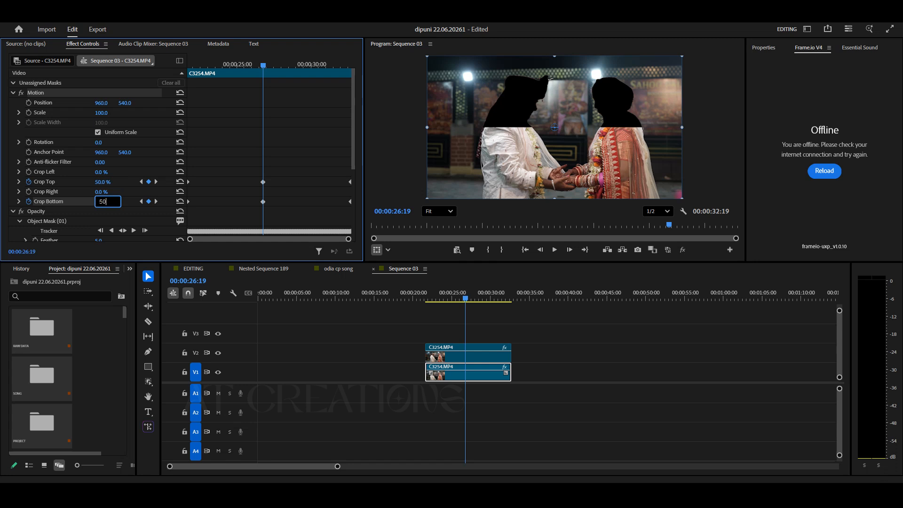
{"action": "key", "text": "Return"}
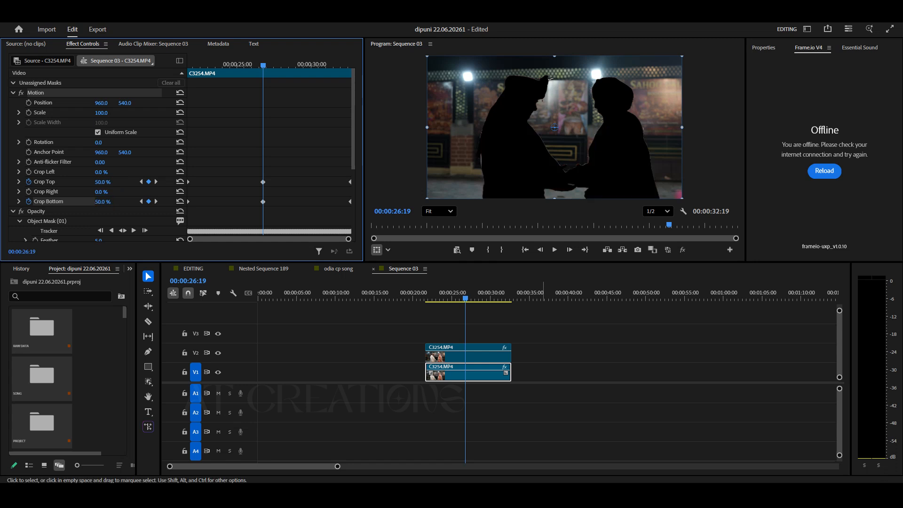
{"action": "left_click", "coordinate": [493, 408]}
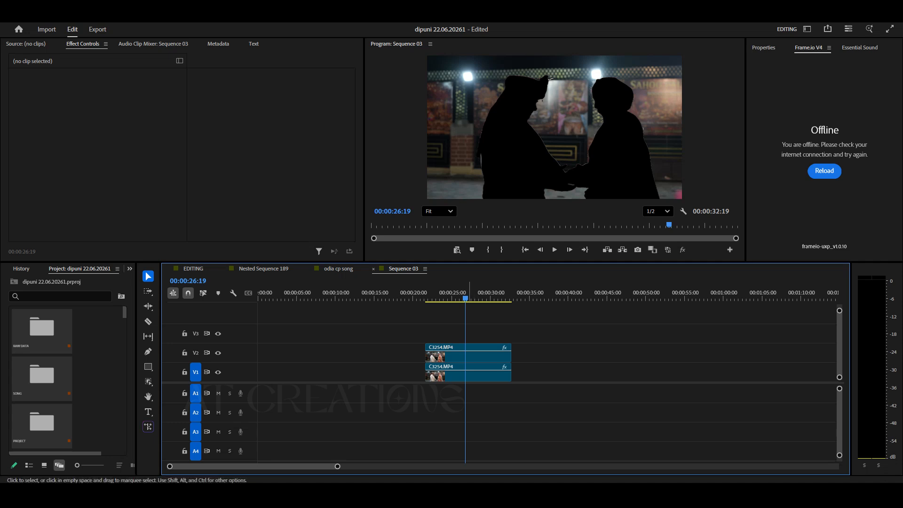
{"action": "left_click_drag", "start_coordinate": [469, 373], "coordinate": [492, 371]}
{"action": "key", "text": "Escape"}
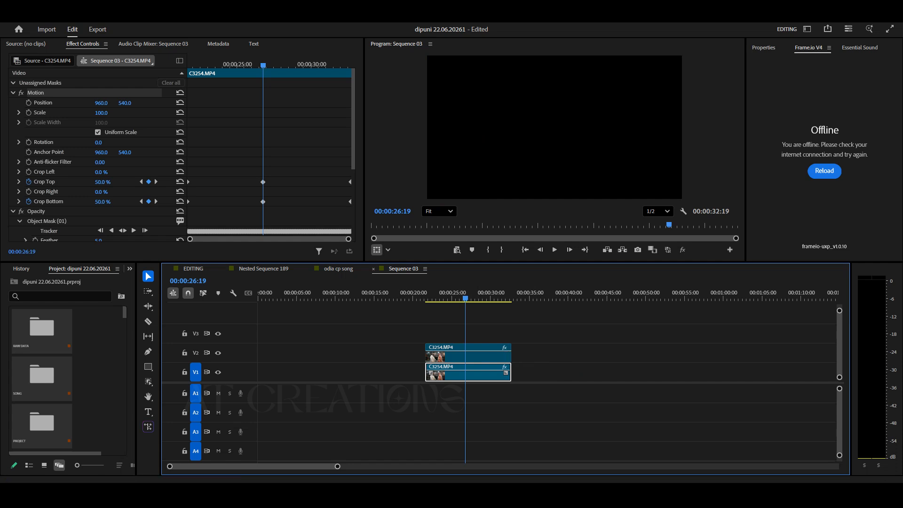
Delete the Crop Top and Crop Bottom keyframes from the V1 clip.
{"action": "scroll", "coordinate": [311, 140], "scroll_direction": "down", "scroll_amount": 2}
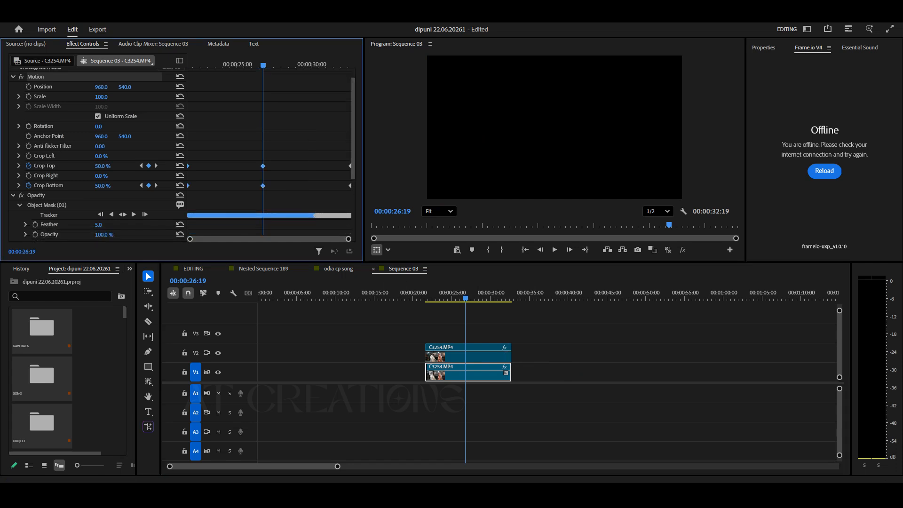
{"action": "left_click_drag", "start_coordinate": [312, 140], "coordinate": [187, 195]}
{"action": "key", "text": "Delete"}
{"action": "left_click_drag", "start_coordinate": [350, 150], "coordinate": [308, 187]}
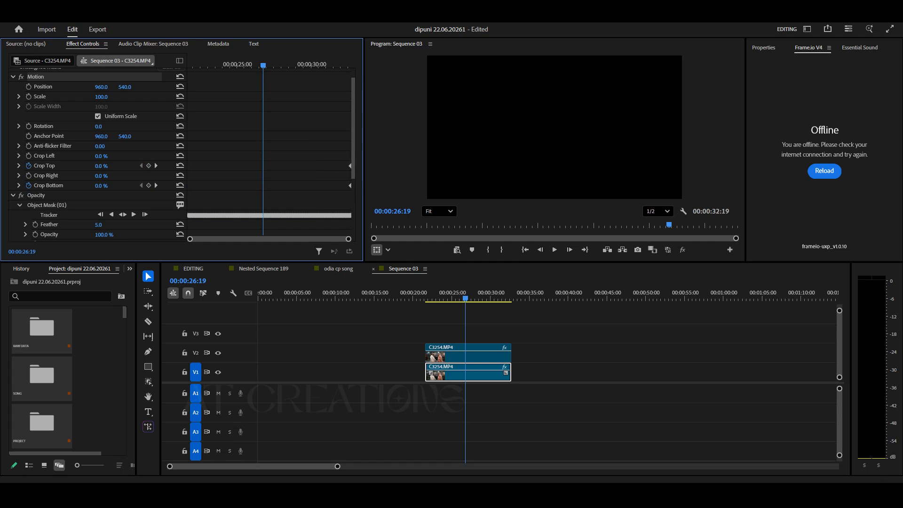
Swap the two C3254.MP4 clips between tracks V1 and V2.
{"action": "left_click_drag", "start_coordinate": [263, 65], "coordinate": [213, 65]}
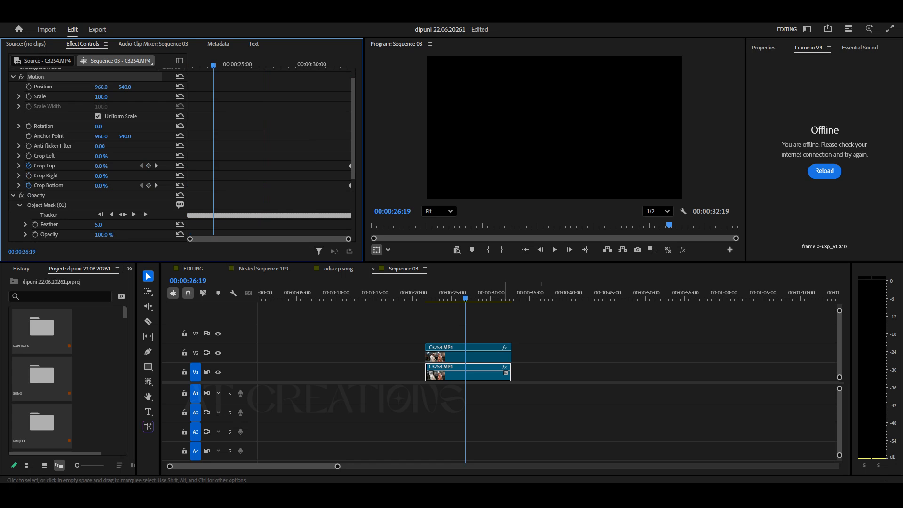
{"action": "left_click", "coordinate": [451, 330]}
{"action": "left_click_drag", "start_coordinate": [446, 298], "coordinate": [425, 298]}
{"action": "left_click_drag", "start_coordinate": [465, 355], "coordinate": [573, 354]}
{"action": "left_click_drag", "start_coordinate": [465, 373], "coordinate": [469, 355]}
{"action": "left_click_drag", "start_coordinate": [574, 355], "coordinate": [466, 374]}
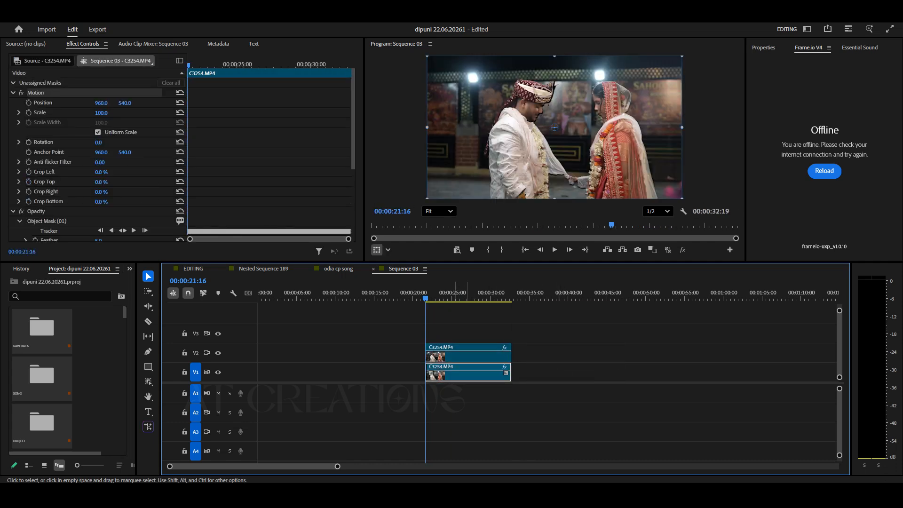
Enable keyframing for Crop Top on the V1 clip and add Crop Top and Crop Bottom keyframes at the clip's end.
{"action": "left_click", "coordinate": [29, 181]}
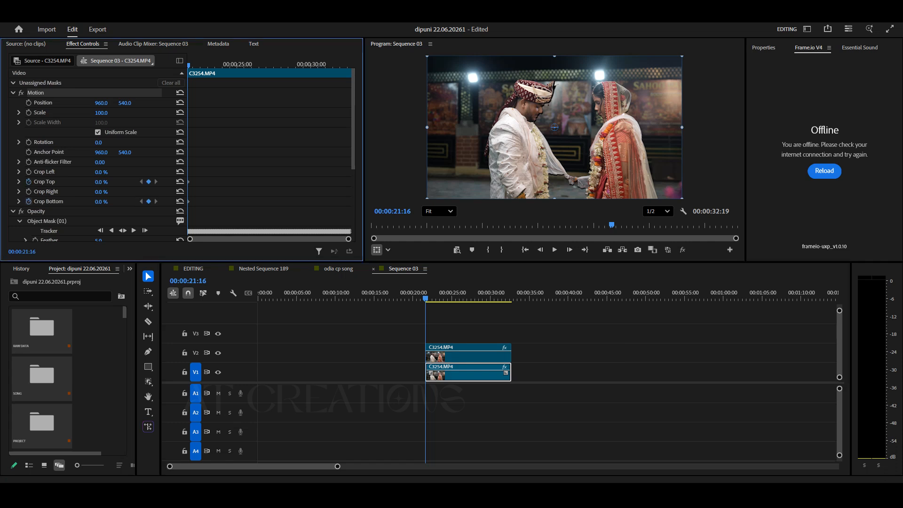
{"action": "left_click_drag", "start_coordinate": [189, 66], "coordinate": [350, 65]}
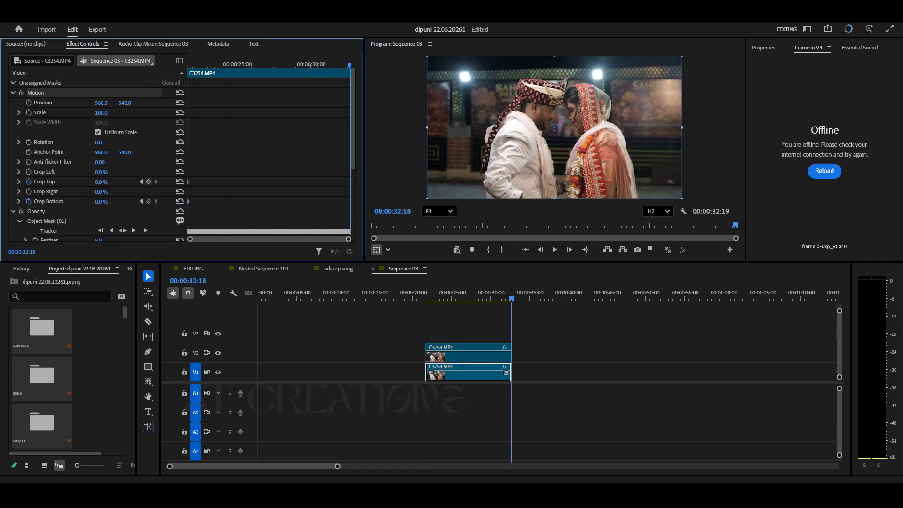
{"action": "left_click", "coordinate": [149, 182]}
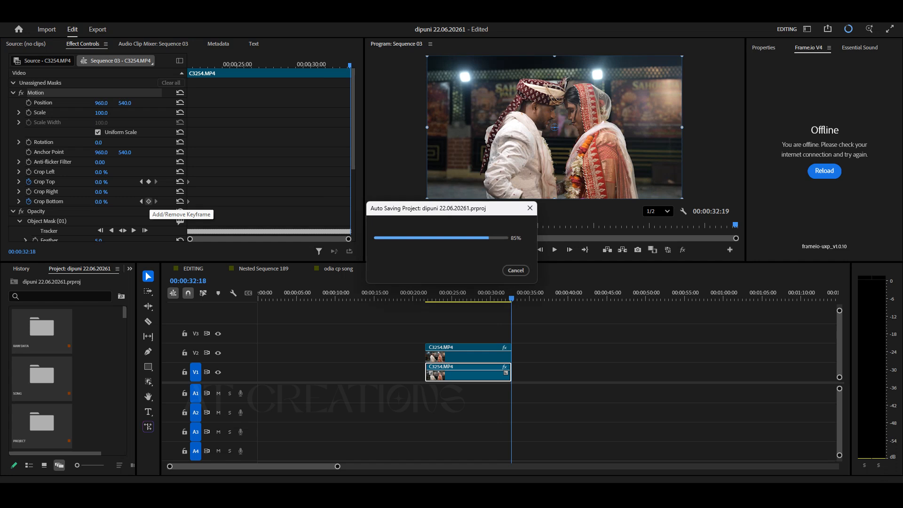
{"action": "left_click", "coordinate": [149, 201]}
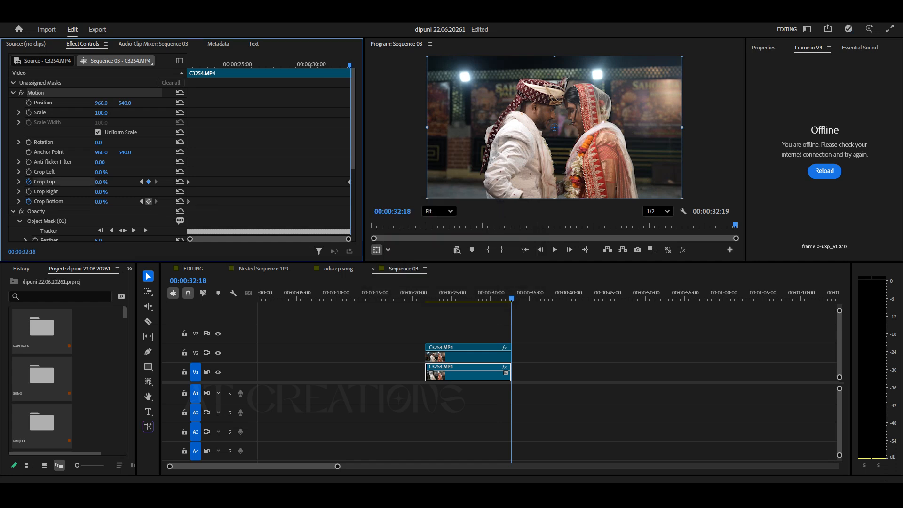
At 00:00:26:19, add Crop Top and Crop Bottom keyframes and set both to 50%.
{"action": "left_click", "coordinate": [262, 66]}
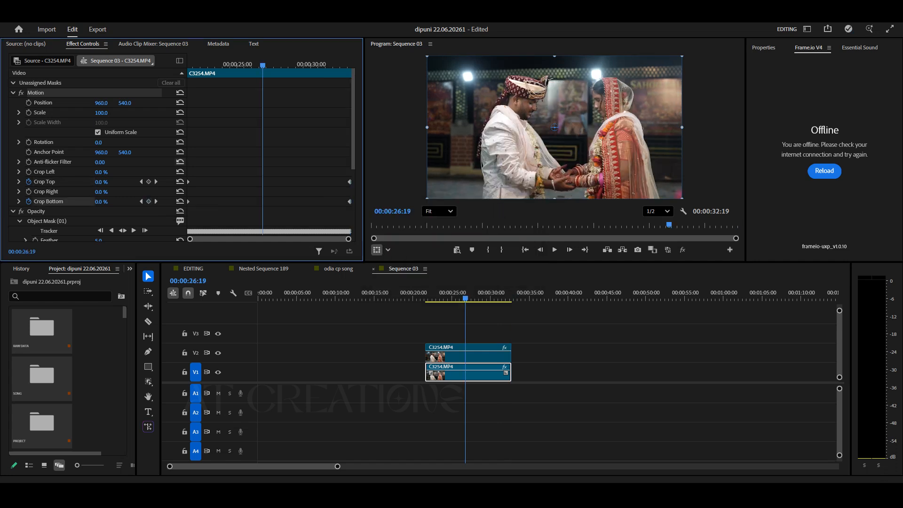
{"action": "left_click", "coordinate": [148, 181]}
{"action": "left_click", "coordinate": [149, 201]}
{"action": "left_click", "coordinate": [101, 181]}
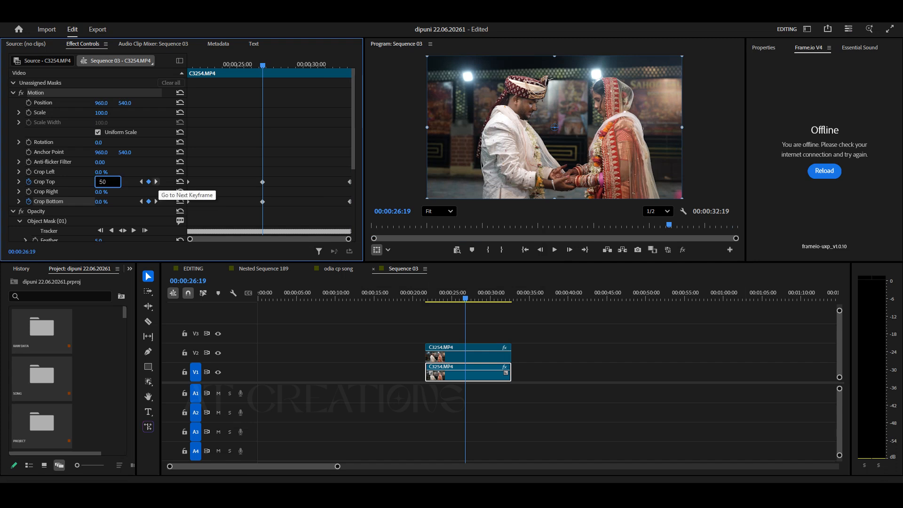
{"action": "type", "text": "50"}
{"action": "key", "text": "Return"}
{"action": "left_click", "coordinate": [103, 201]}
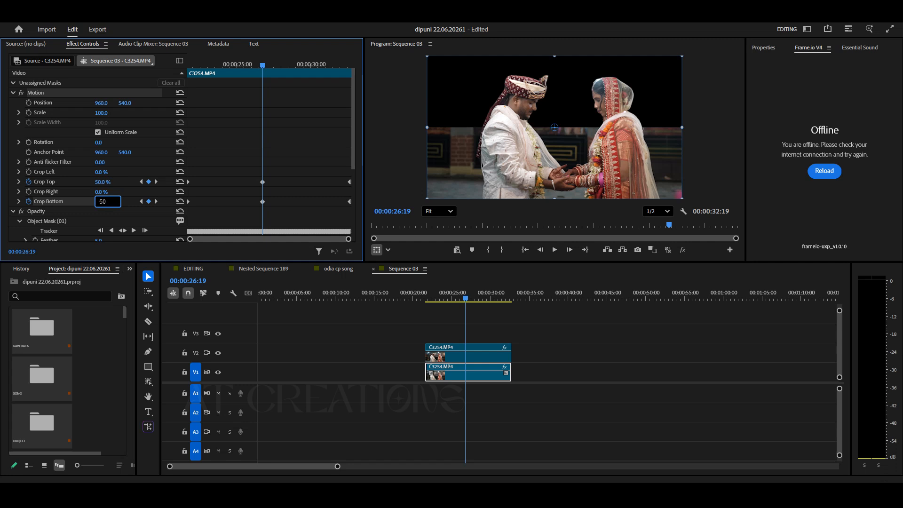
{"action": "key", "text": "Return"}
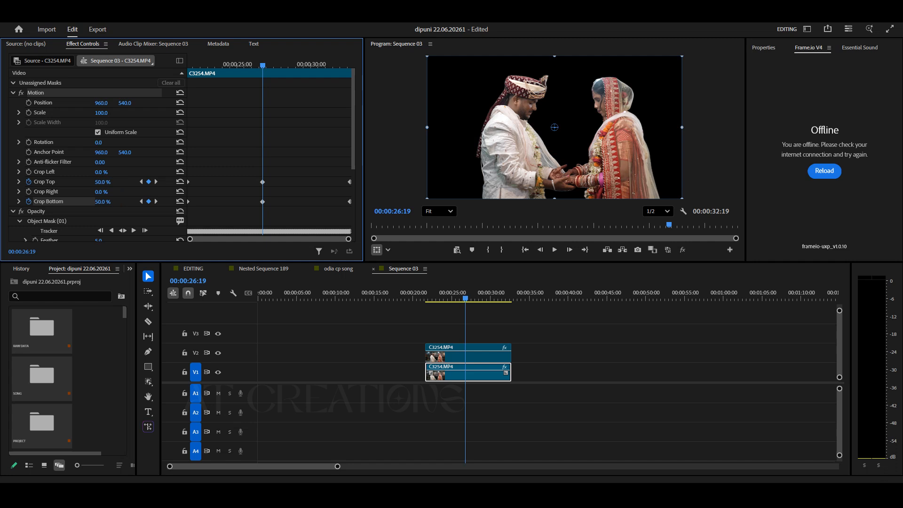
Play back the crop animation from the start of the clips.
{"action": "left_click_drag", "start_coordinate": [262, 66], "coordinate": [188, 65]}
{"action": "key", "text": "space"}
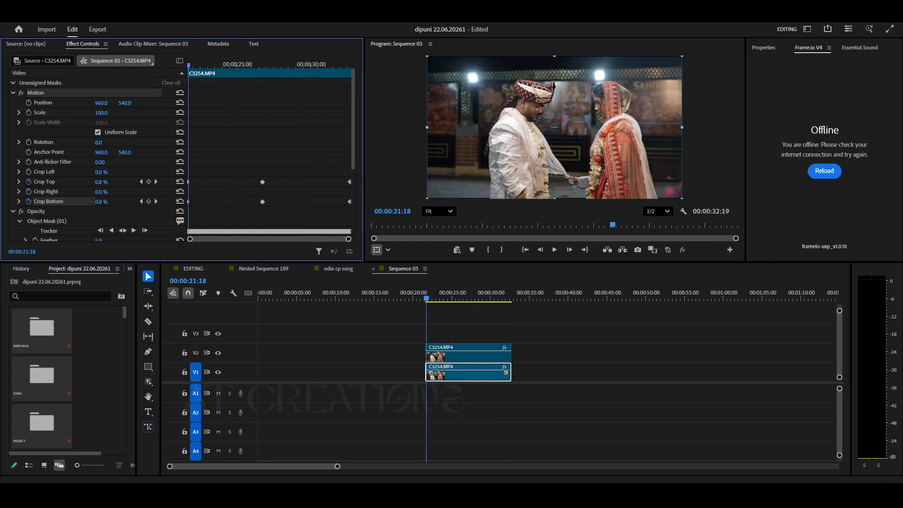
{"action": "key", "text": "space"}
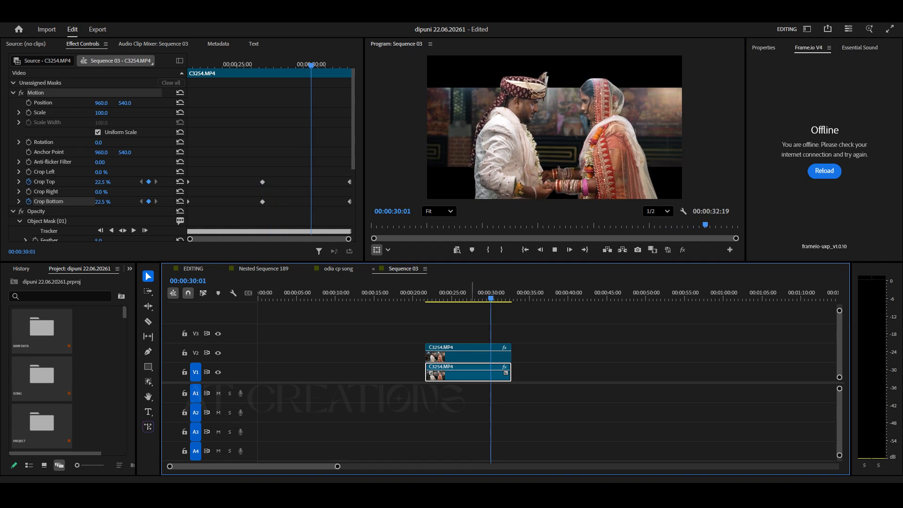
{"action": "key", "text": "space"}
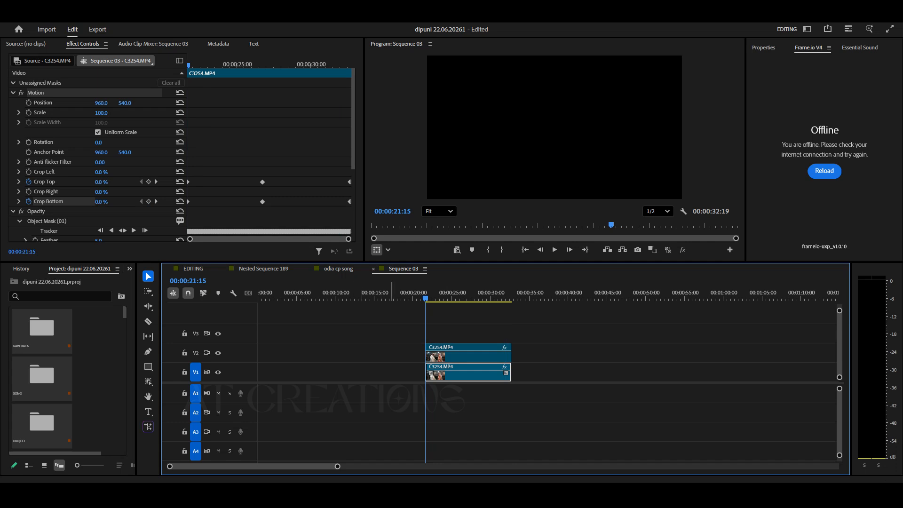
Copy the C3248.MP4 clip from the EDITING sequence and paste it into Sequence 03 after the existing clips.
{"action": "left_click", "coordinate": [539, 291]}
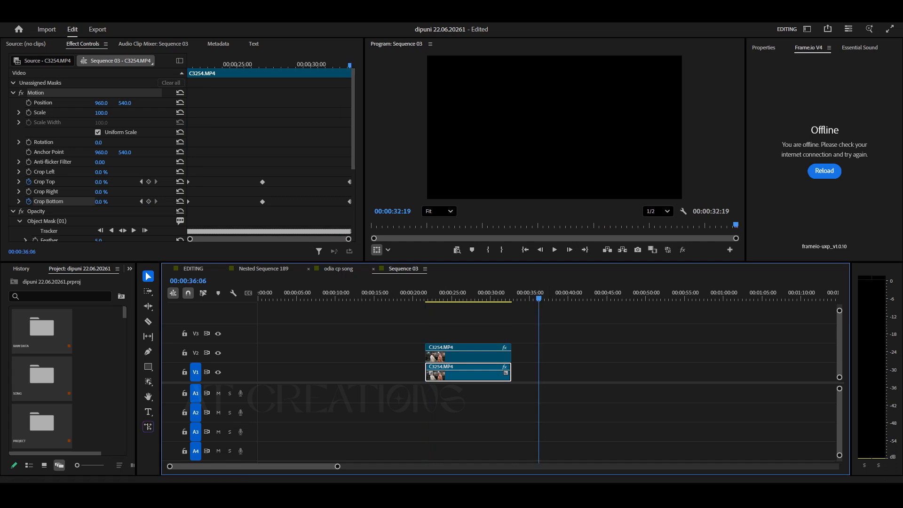
{"action": "left_click", "coordinate": [193, 268]}
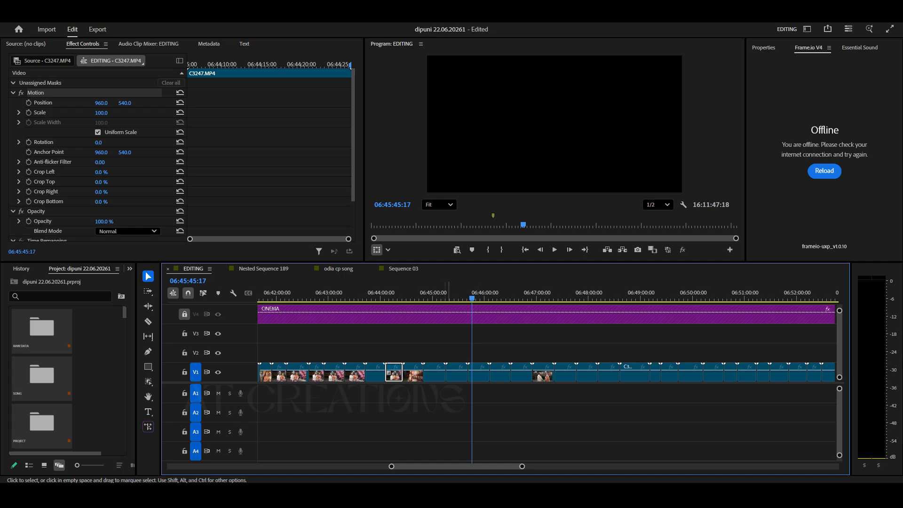
{"action": "left_click", "coordinate": [418, 369]}
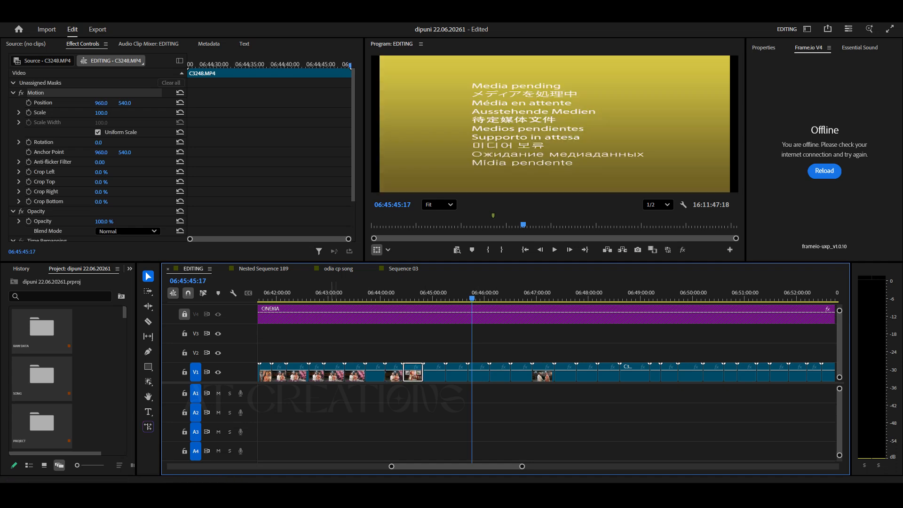
{"action": "left_click", "coordinate": [403, 269]}
{"action": "key", "text": "ctrl+v"}
{"action": "left_click", "coordinate": [557, 295]}
{"action": "left_click", "coordinate": [621, 335]}
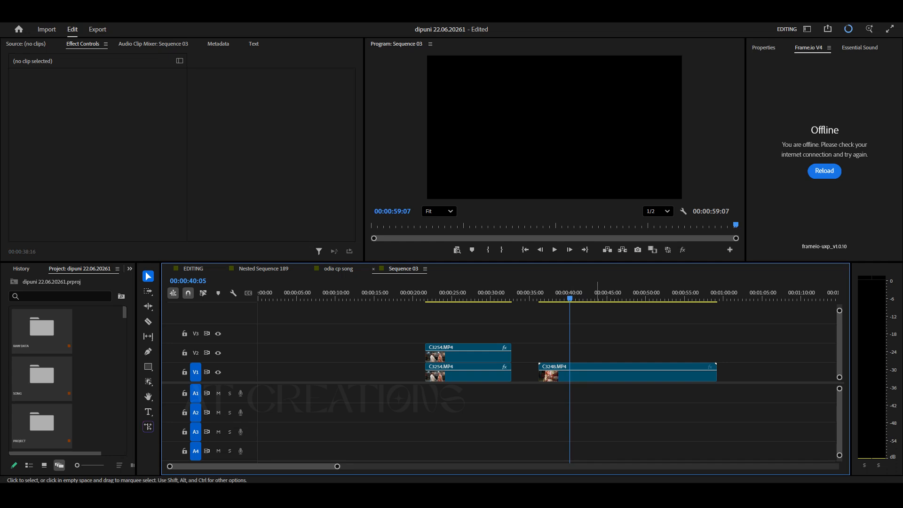
Cut the pasted C3248.MP4 clip at about 00:00:43:09 and about 00:00:51:19.
{"action": "left_click_drag", "start_coordinate": [552, 298], "coordinate": [594, 298]}
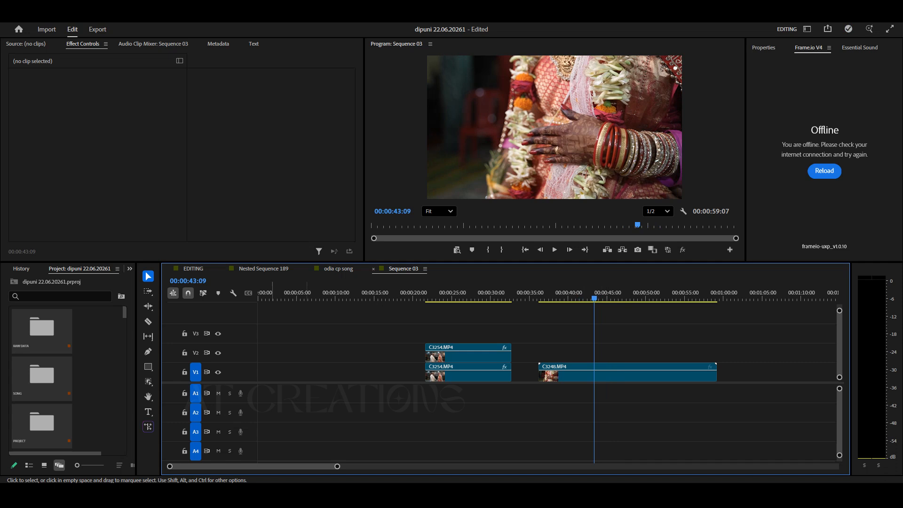
{"action": "left_click", "coordinate": [148, 321]}
{"action": "left_click", "coordinate": [594, 372]}
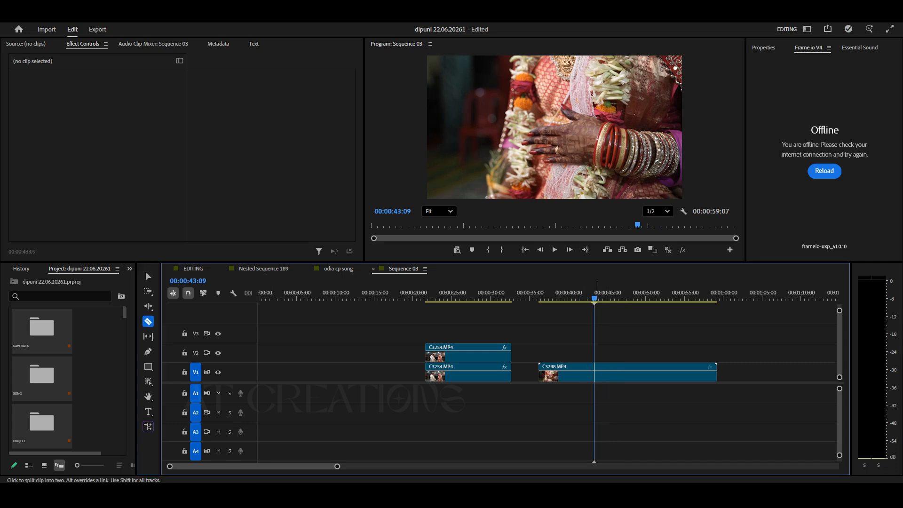
{"action": "left_click", "coordinate": [148, 276]}
{"action": "left_click_drag", "start_coordinate": [613, 298], "coordinate": [658, 298]}
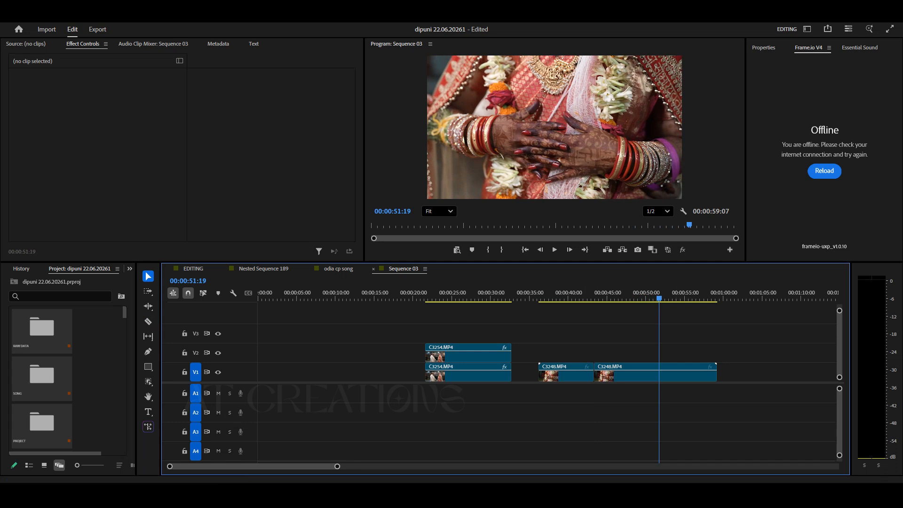
{"action": "key", "text": "c"}
{"action": "key", "text": "ctrl+k"}
Delete the first and last pieces of the split C3248.MP4 clip.
{"action": "key", "text": "v"}
{"action": "left_click_drag", "start_coordinate": [557, 349], "coordinate": [569, 390]}
{"action": "key", "text": "Delete"}
{"action": "left_click_drag", "start_coordinate": [693, 351], "coordinate": [706, 392]}
{"action": "key", "text": "Delete"}
Move both C3254.MP4 clips up to V2 and V3 and place the remaining C3248.MP4 segment beneath them on V1.
{"action": "left_click_drag", "start_coordinate": [492, 324], "coordinate": [480, 357]}
{"action": "left_click_drag", "start_coordinate": [623, 374], "coordinate": [510, 373]}
{"action": "left_click_drag", "start_coordinate": [434, 296], "coordinate": [423, 296]}
{"action": "left_click", "coordinate": [639, 360]}
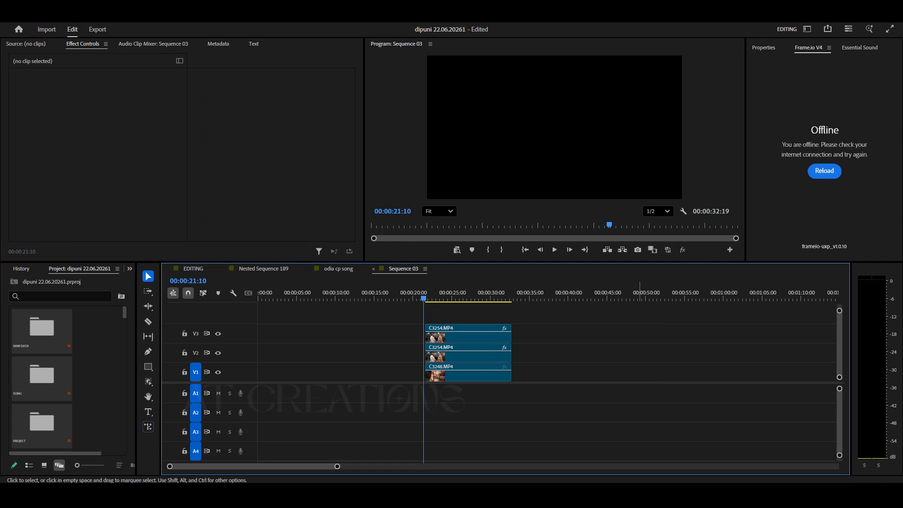
Desaturate the C3248.MP4 clip on V1 by setting its Lumetri Saturation to 0 in the Color workspace.
{"action": "key", "text": "space"}
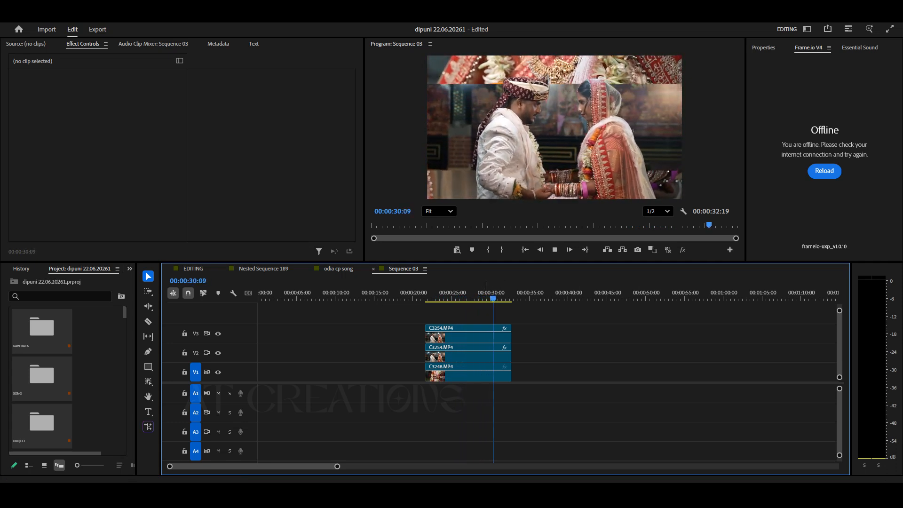
{"action": "left_click_drag", "start_coordinate": [494, 288], "coordinate": [490, 289]}
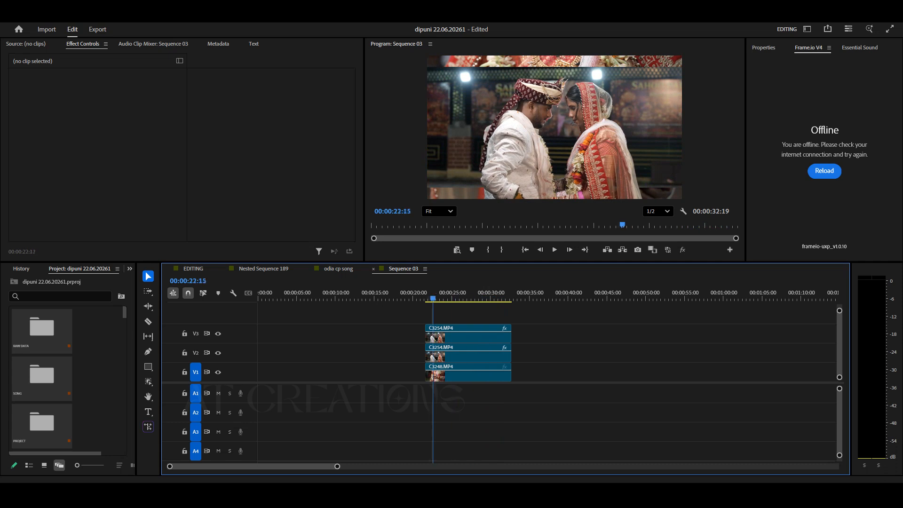
{"action": "left_click_drag", "start_coordinate": [432, 292], "coordinate": [430, 292]}
{"action": "left_click", "coordinate": [466, 374]}
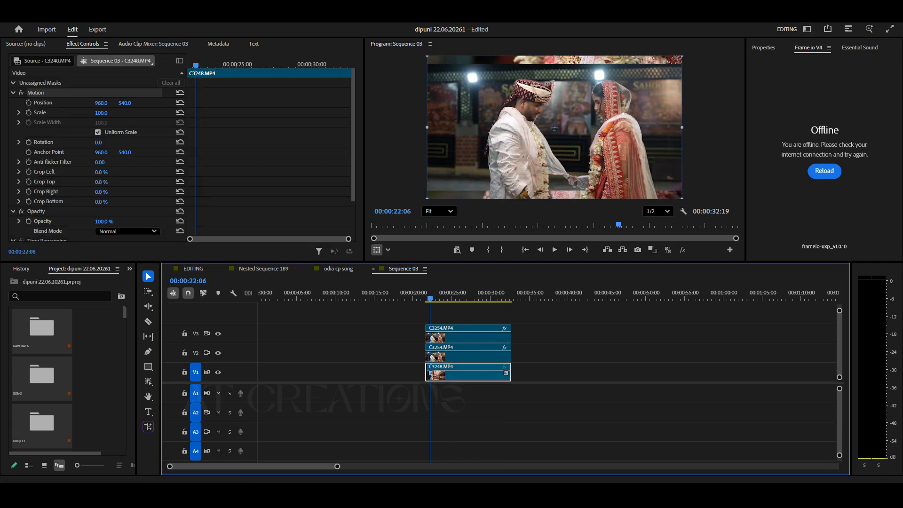
{"action": "left_click", "coordinate": [807, 29]}
{"action": "left_click", "coordinate": [818, 140]}
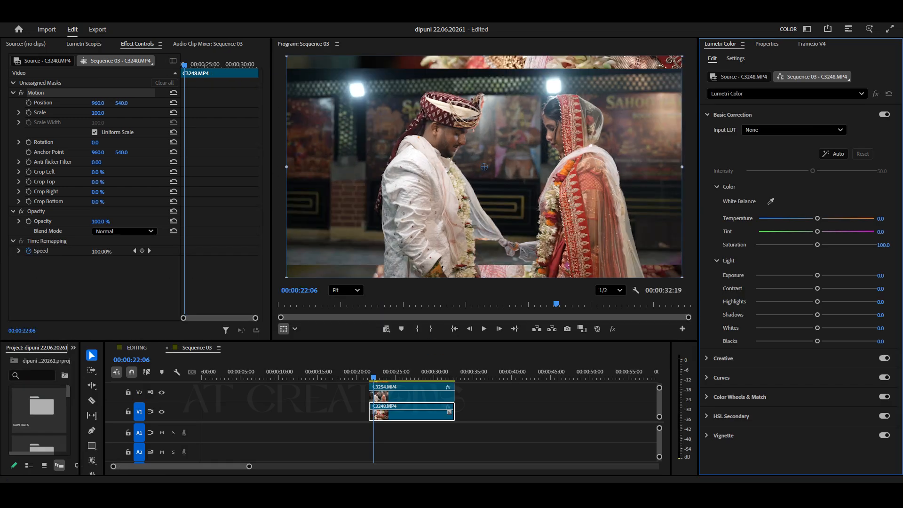
{"action": "left_click", "coordinate": [414, 413]}
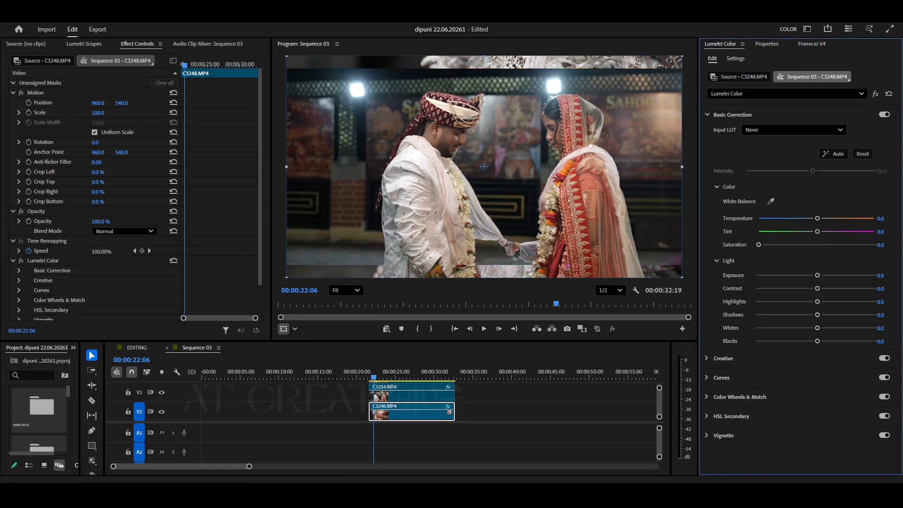
Return to the Editing workspace and play the sequence from the start of the stacked clips.
{"action": "left_click", "coordinate": [807, 29]}
{"action": "left_click", "coordinate": [812, 124]}
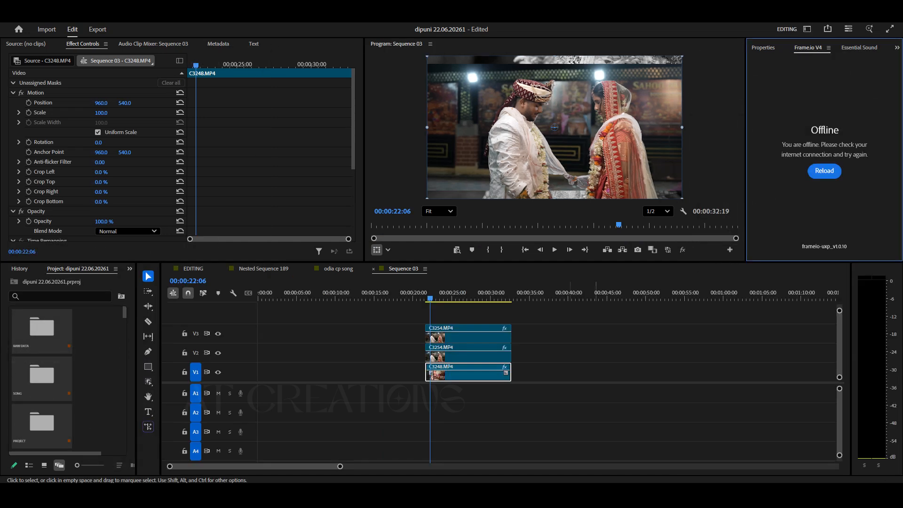
{"action": "left_click", "coordinate": [452, 312]}
{"action": "left_click_drag", "start_coordinate": [430, 298], "coordinate": [425, 298]}
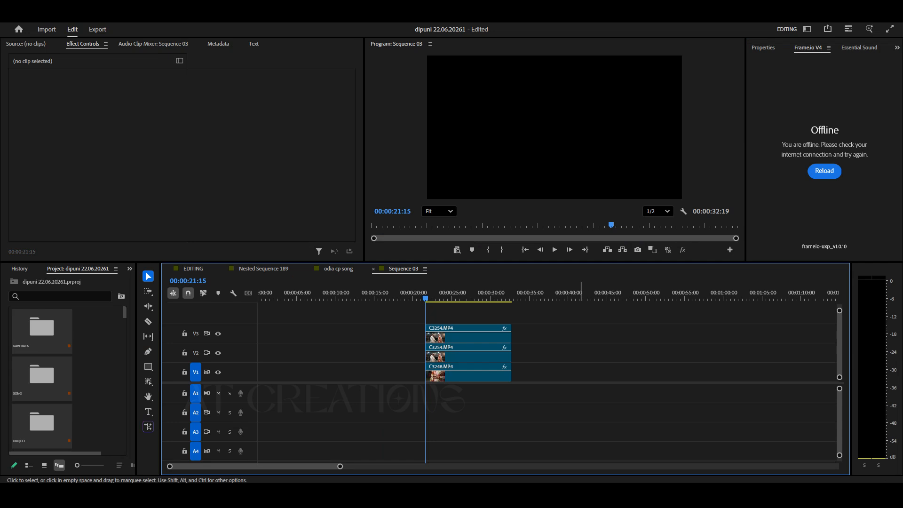
{"action": "key", "text": "space"}
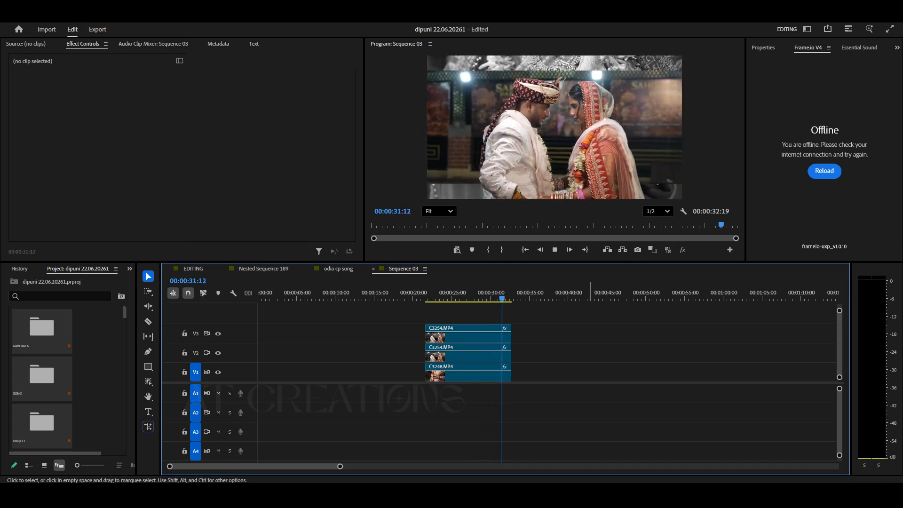
Inspect the object mask and crop settings on the V3 and V2 C3254.MP4 clips and replay the result.
{"action": "left_click", "coordinate": [441, 292]}
{"action": "left_click", "coordinate": [463, 336]}
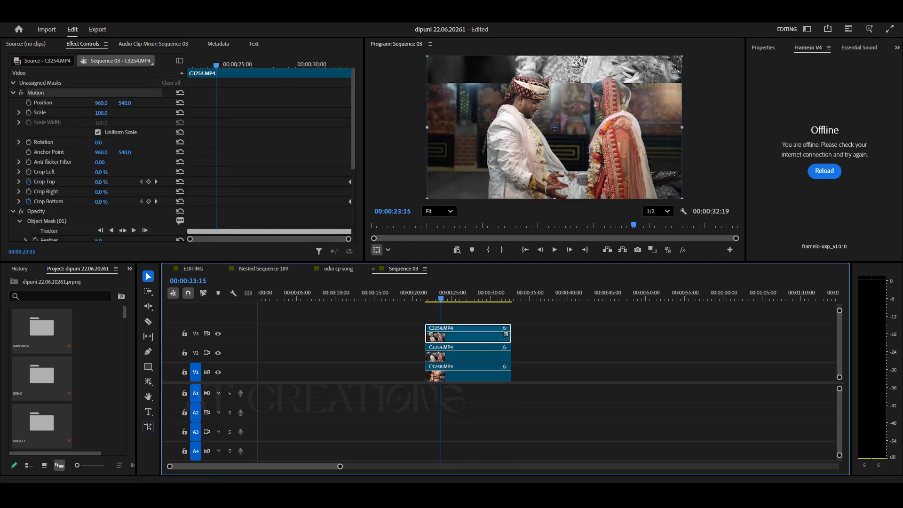
{"action": "scroll", "coordinate": [94, 155], "scroll_direction": "down", "scroll_amount": 3}
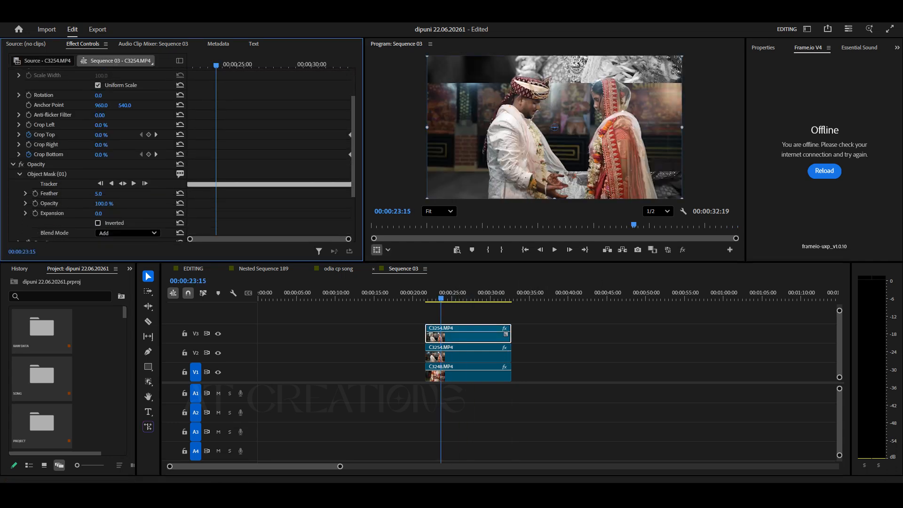
{"action": "left_click", "coordinate": [430, 353]}
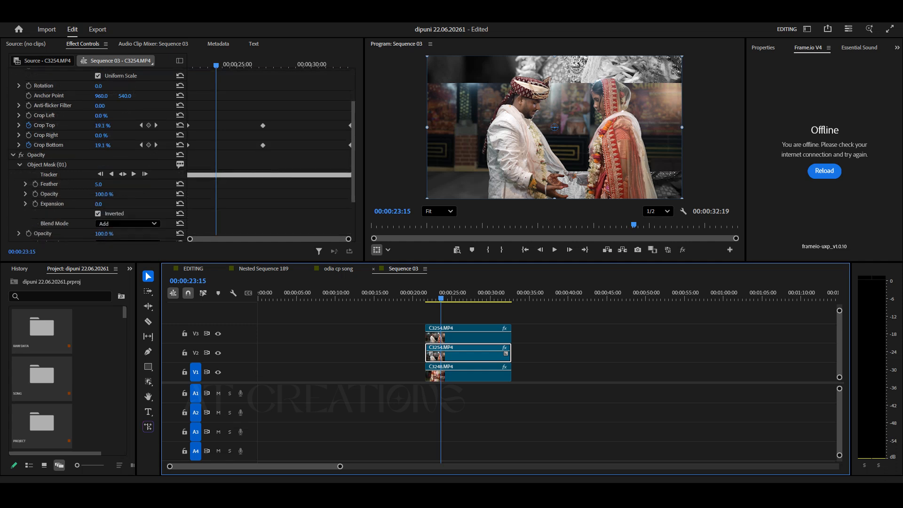
{"action": "left_click", "coordinate": [137, 204]}
{"action": "left_click", "coordinate": [475, 314]}
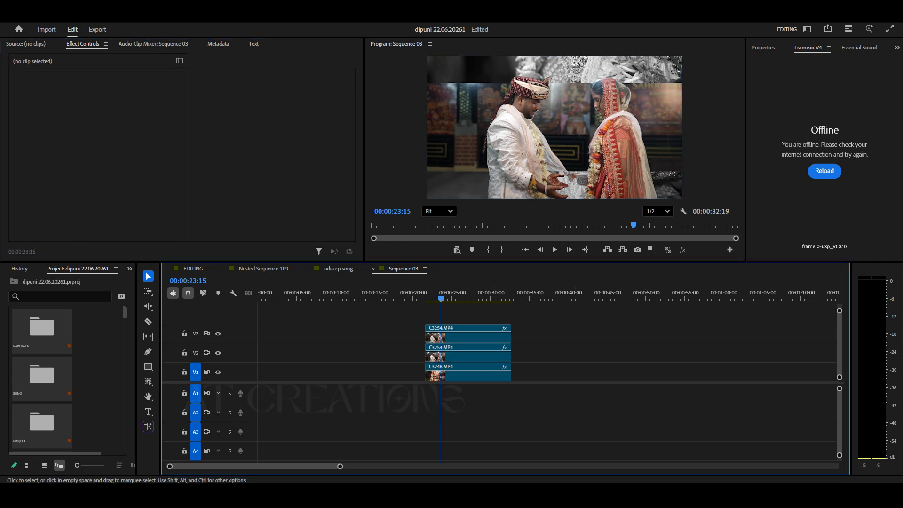
{"action": "left_click_drag", "start_coordinate": [427, 299], "coordinate": [424, 299]}
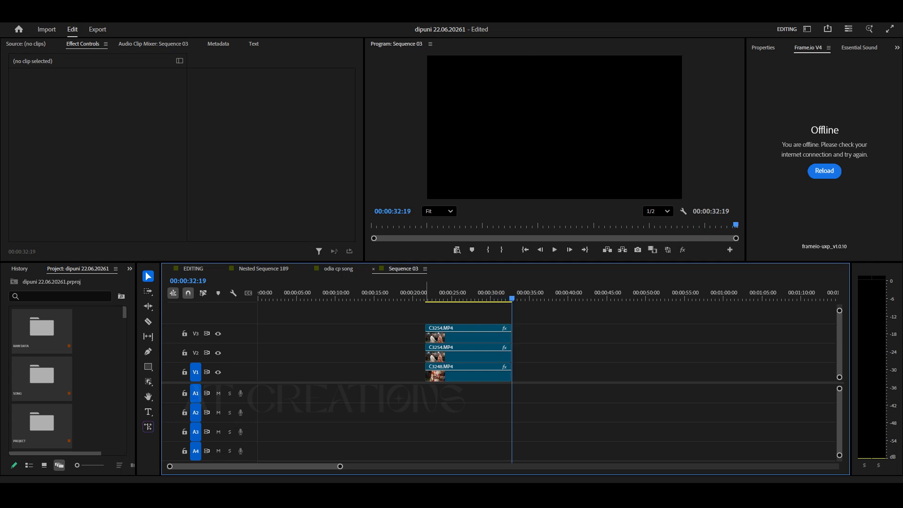
{"action": "key", "text": "Up"}
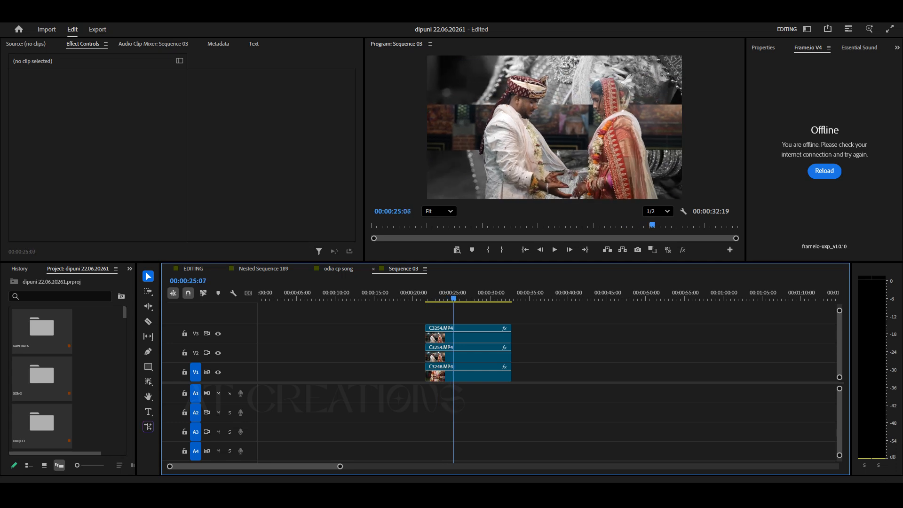